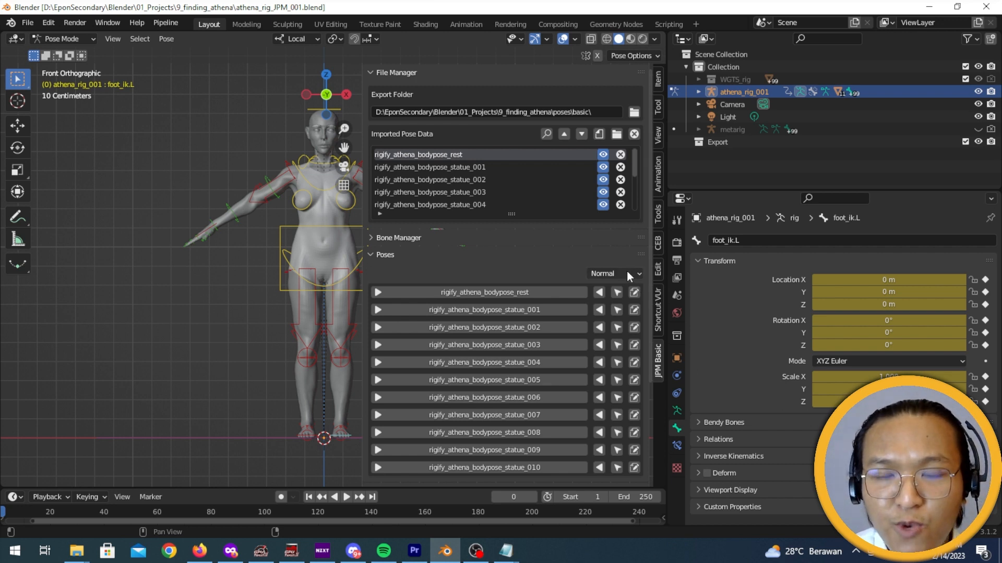
Keep the pose load mode at Normal, narrow the sidebar, and collapse its File Manager and Pose Data Detail sections.
{"action": "left_click", "coordinate": [627, 271]}
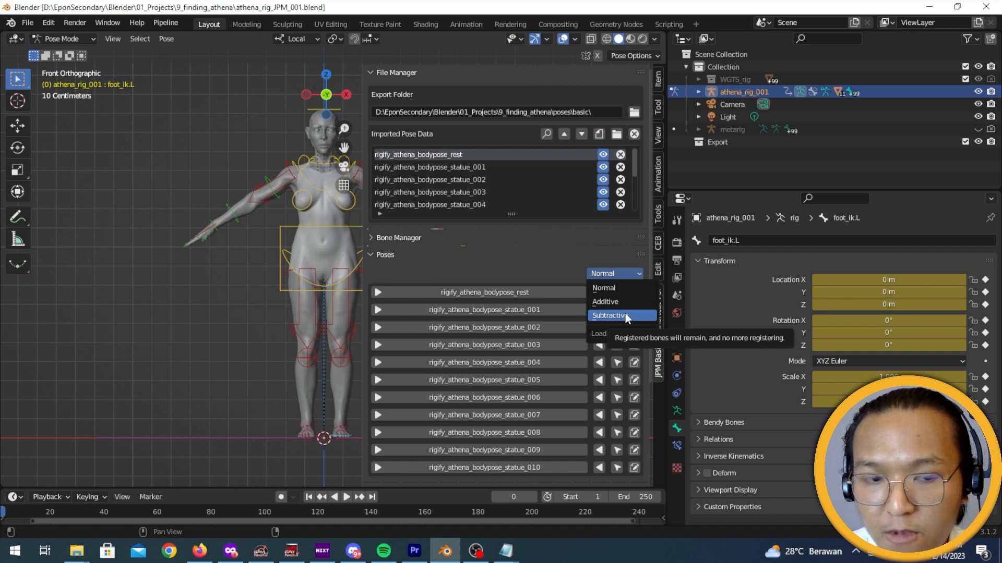
{"action": "left_click", "coordinate": [635, 273]}
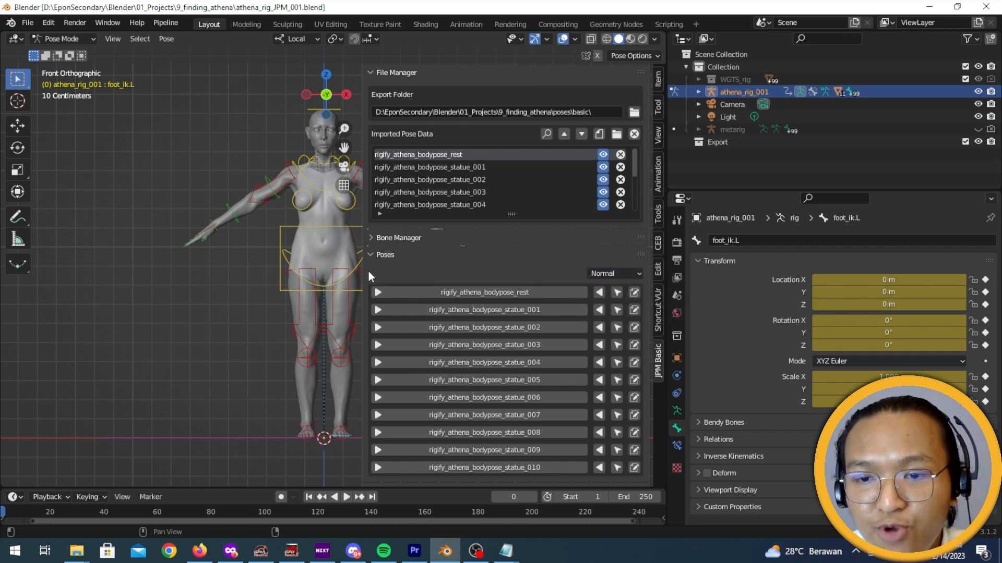
{"action": "left_click_drag", "start_coordinate": [362, 273], "coordinate": [430, 272]}
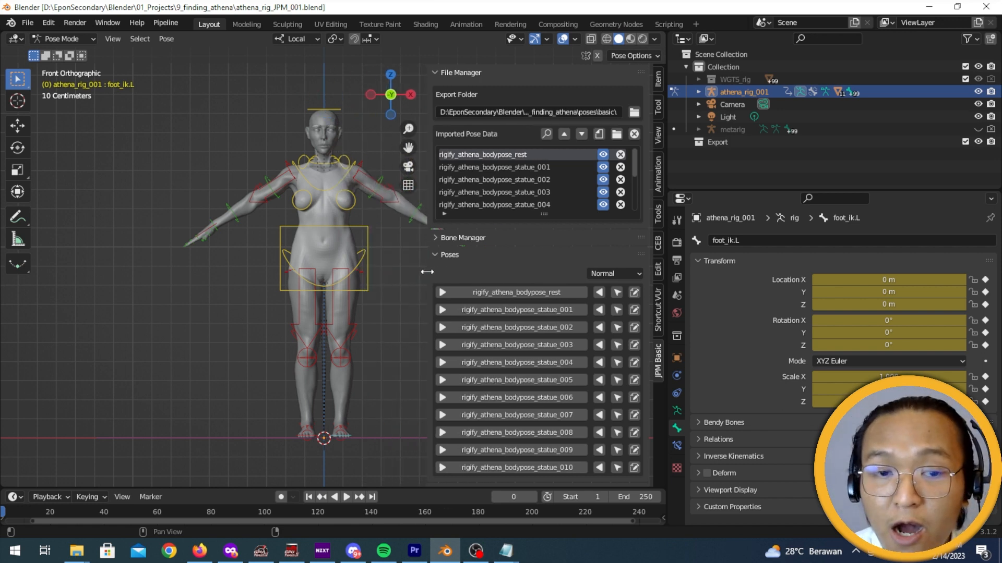
{"action": "left_click", "coordinate": [476, 76]}
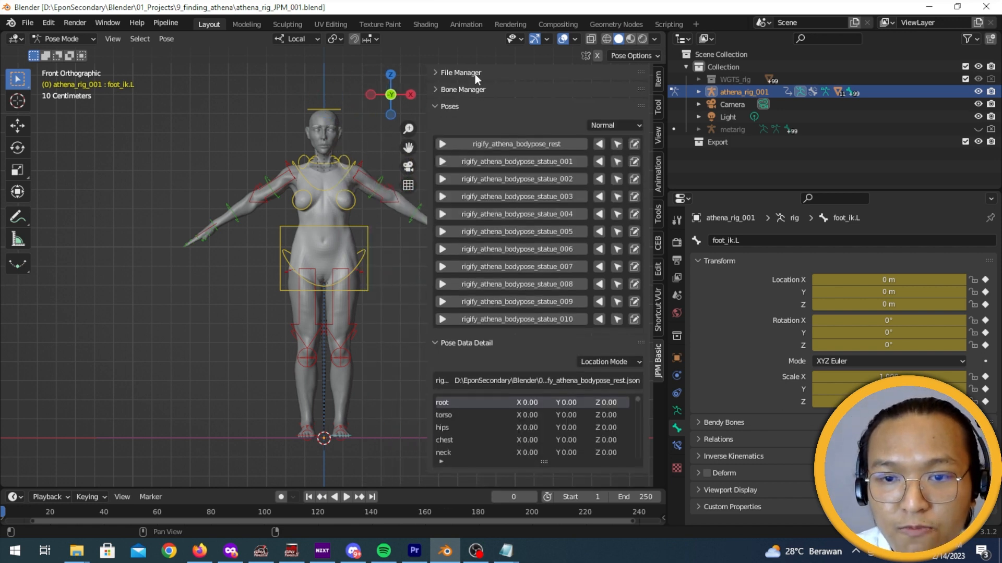
{"action": "left_click", "coordinate": [517, 344]}
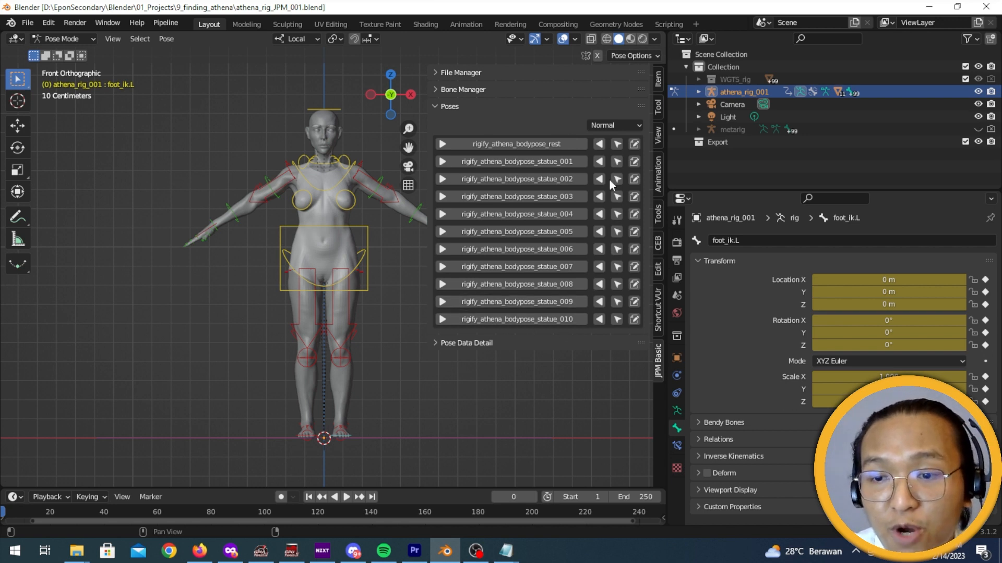
Load the pose rigify_athena_bodypose_statue_001 onto the rig and expand the Bone Manager to look through its registered bones.
{"action": "left_click", "coordinate": [569, 159]}
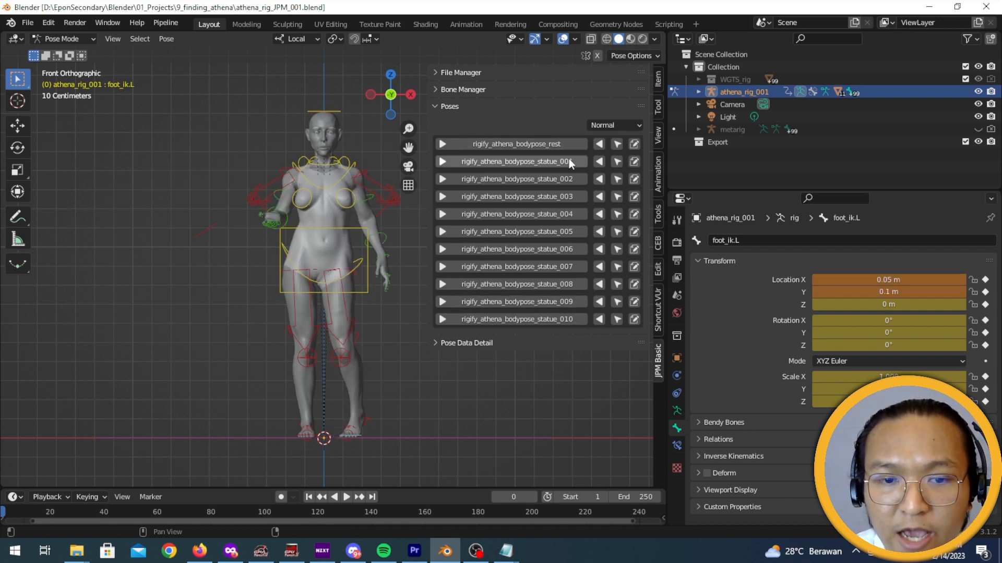
{"action": "left_click", "coordinate": [535, 91]}
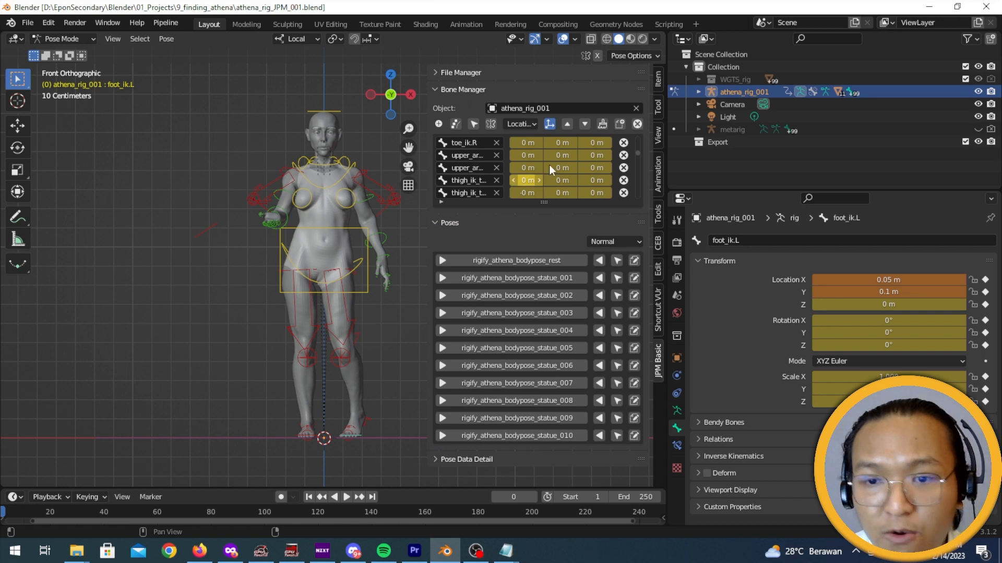
{"action": "scroll", "coordinate": [573, 162], "scroll_direction": "down", "scroll_amount": 10}
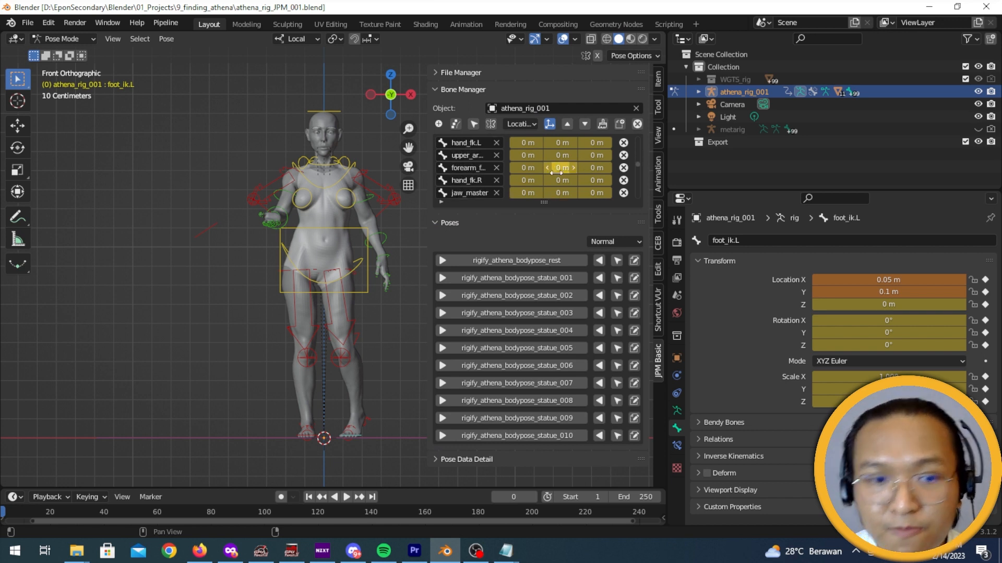
{"action": "scroll", "coordinate": [551, 181], "scroll_direction": "down", "scroll_amount": 3}
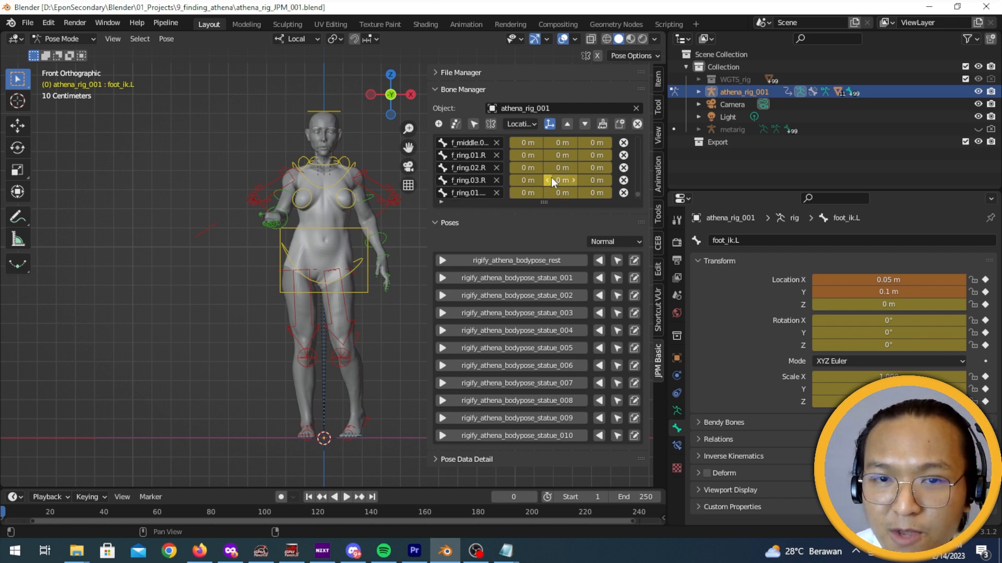
Load the statue body poses 002 through 010 one after another, and return the rig to rigify_athena_bodypose_rest.
{"action": "left_click", "coordinate": [527, 297]}
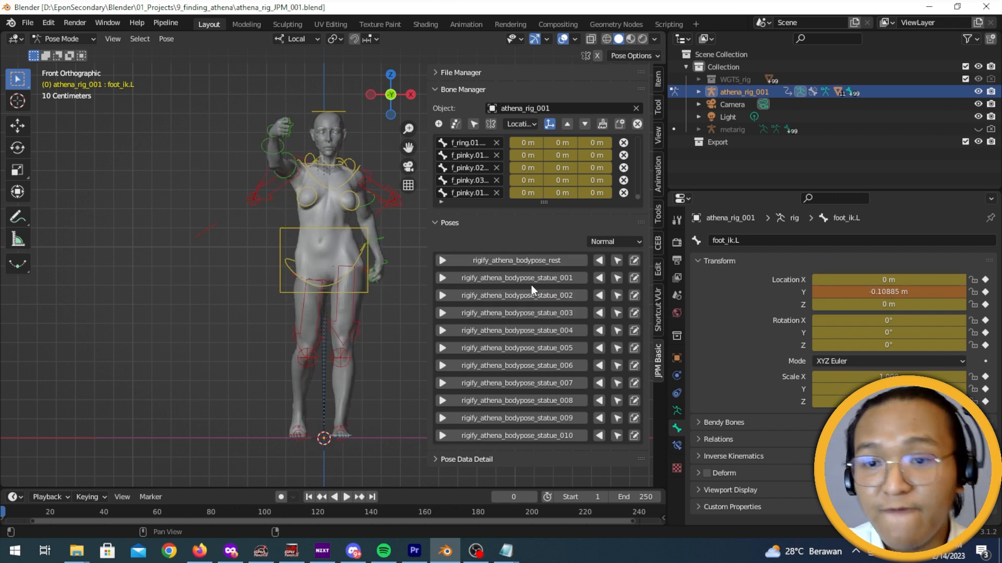
{"action": "left_click", "coordinate": [536, 316]}
{"action": "left_click", "coordinate": [539, 329]}
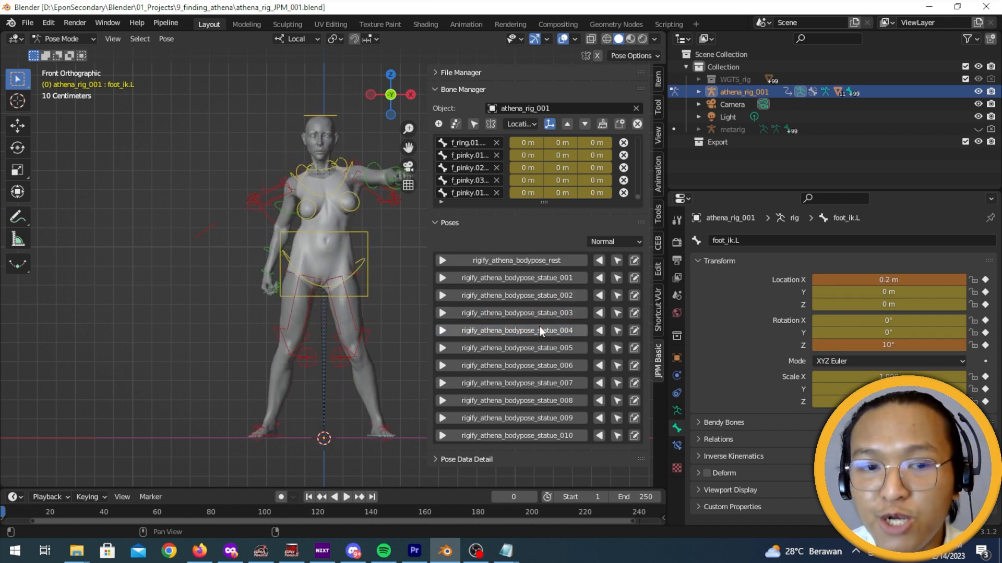
{"action": "left_click", "coordinate": [544, 348]}
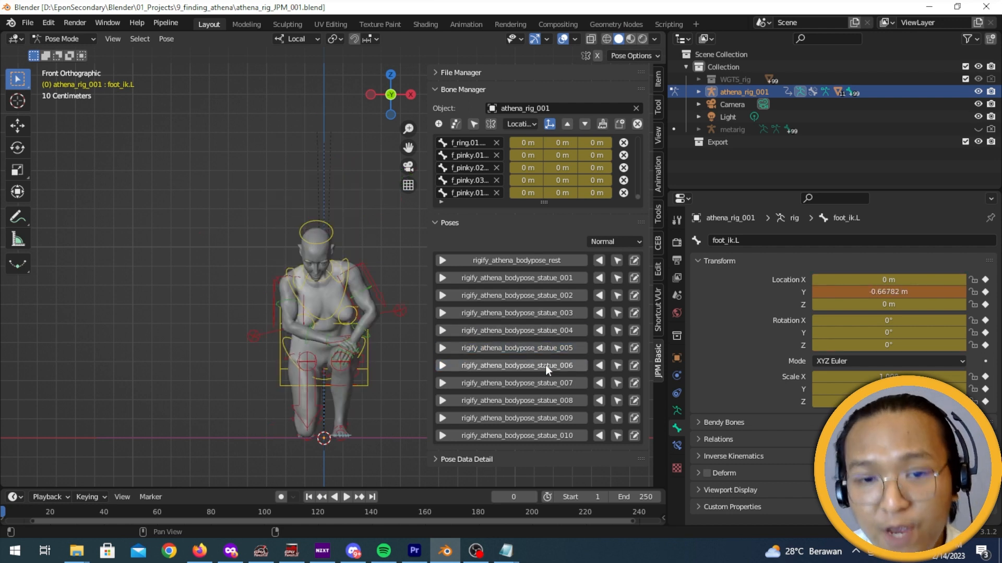
{"action": "left_click", "coordinate": [545, 366]}
{"action": "left_click", "coordinate": [542, 384]}
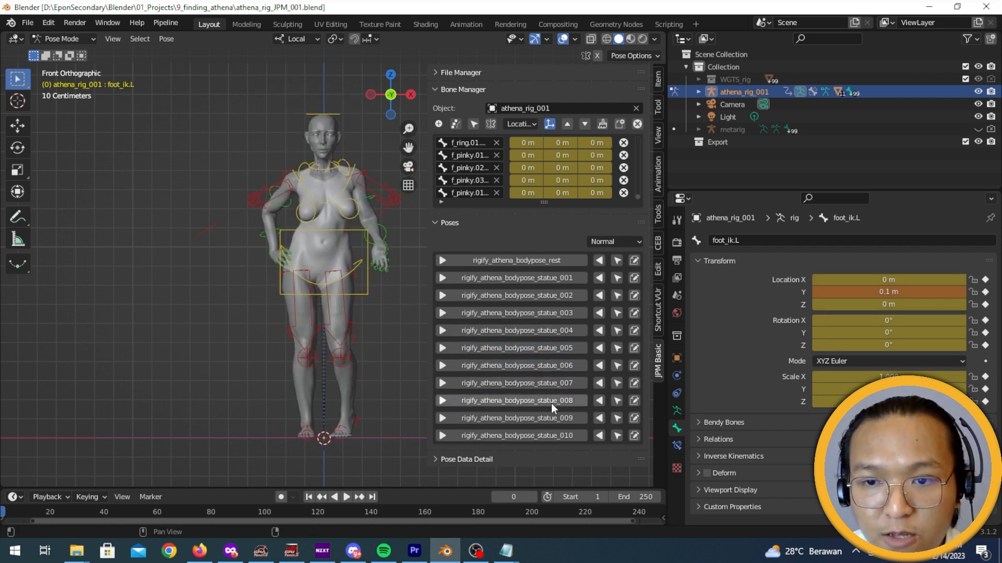
{"action": "left_click", "coordinate": [557, 404]}
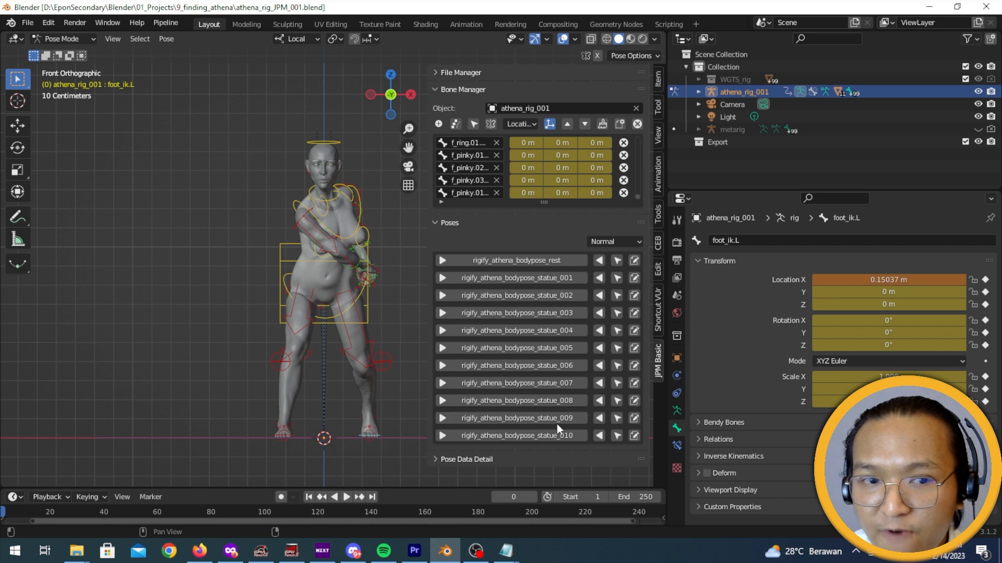
{"action": "left_click", "coordinate": [557, 420]}
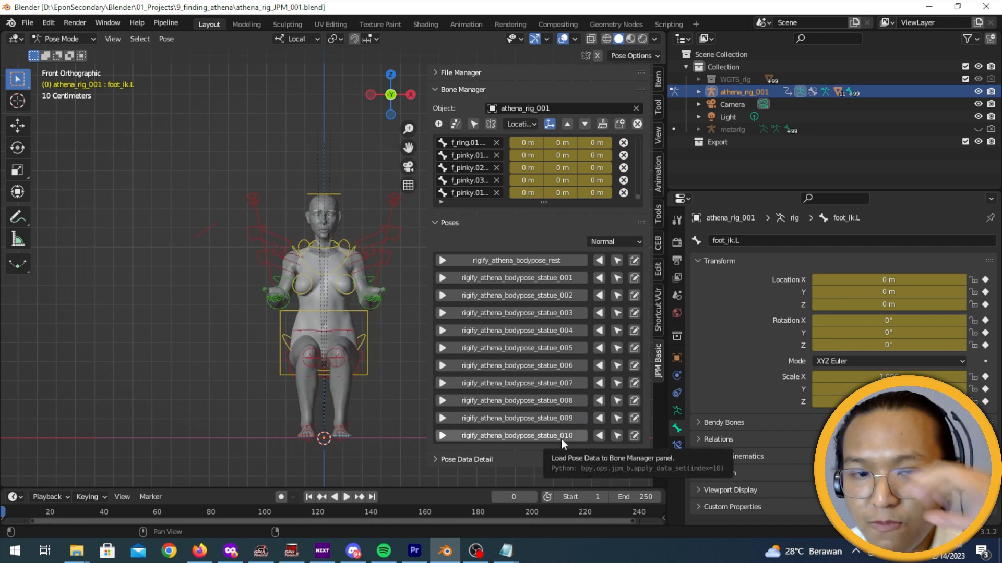
{"action": "left_click", "coordinate": [561, 439]}
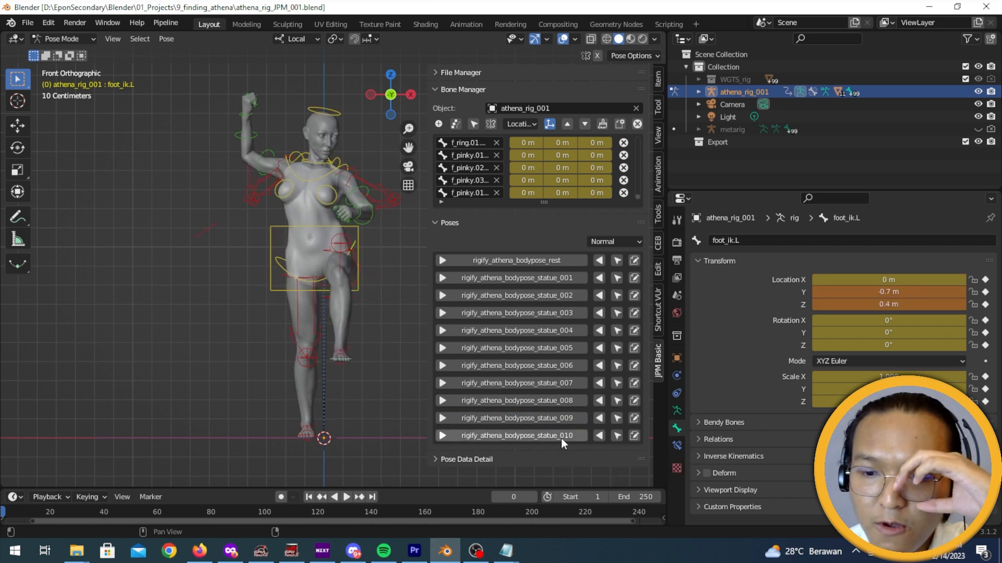
{"action": "left_click", "coordinate": [561, 260]}
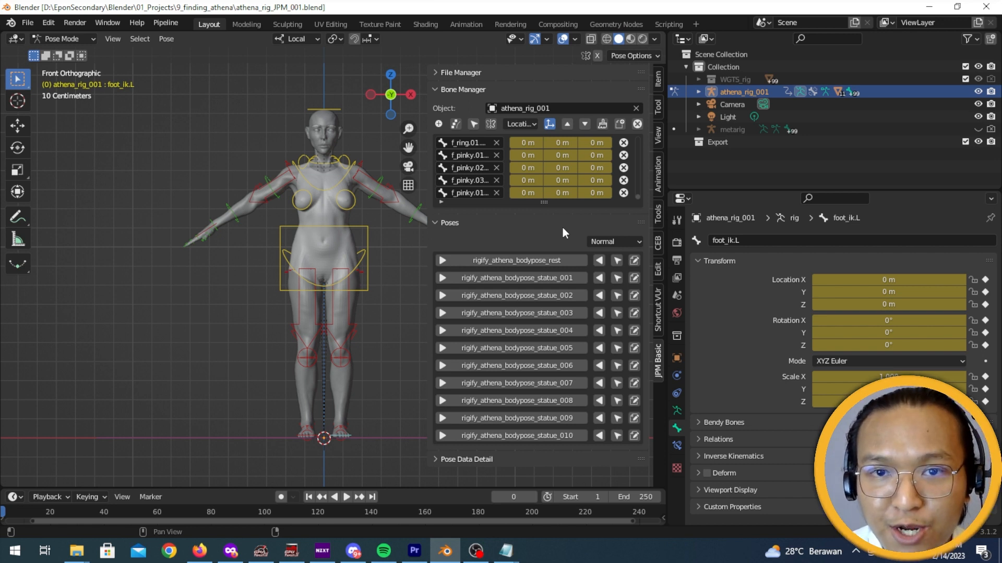
Import the five left-hand pose files, jpm_rigify_athena_handpose_curl_001_l.json through jpm_rigify_athena_handpose_rest_l.json, from the basic poses folder.
{"action": "left_click", "coordinate": [566, 76]}
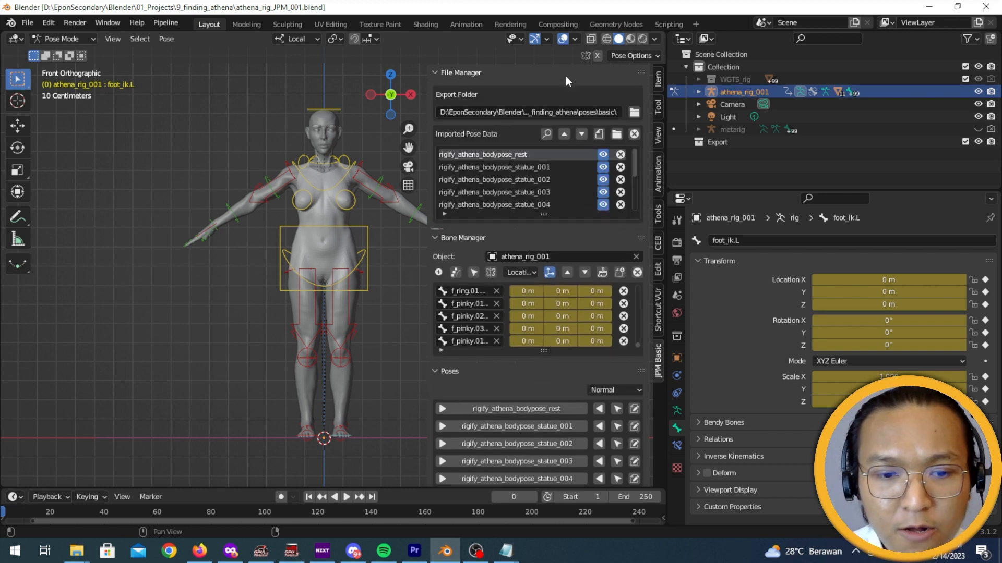
{"action": "left_click", "coordinate": [599, 132]}
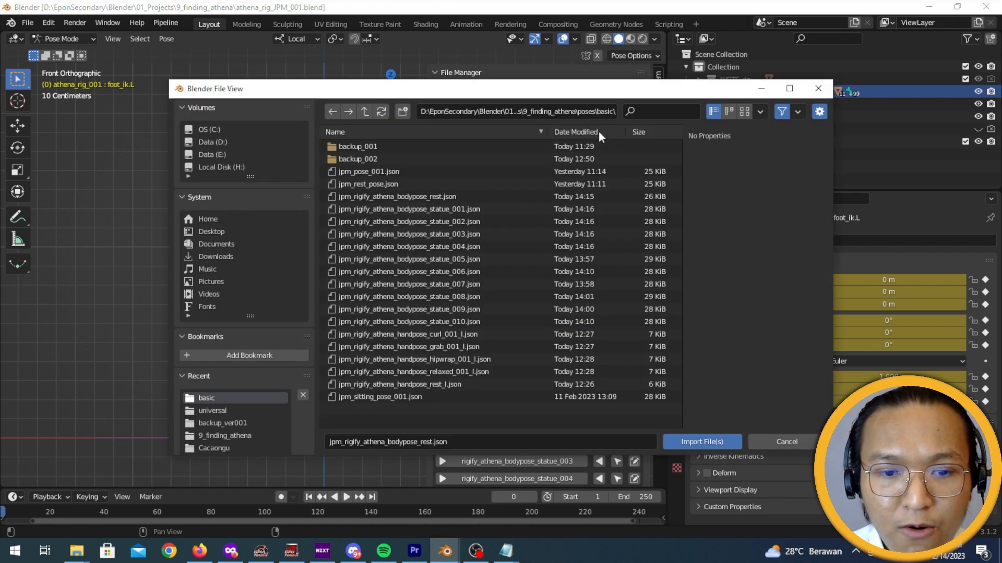
{"action": "left_click", "coordinate": [443, 335]}
{"action": "left_click", "coordinate": [450, 384], "text": "shift"}
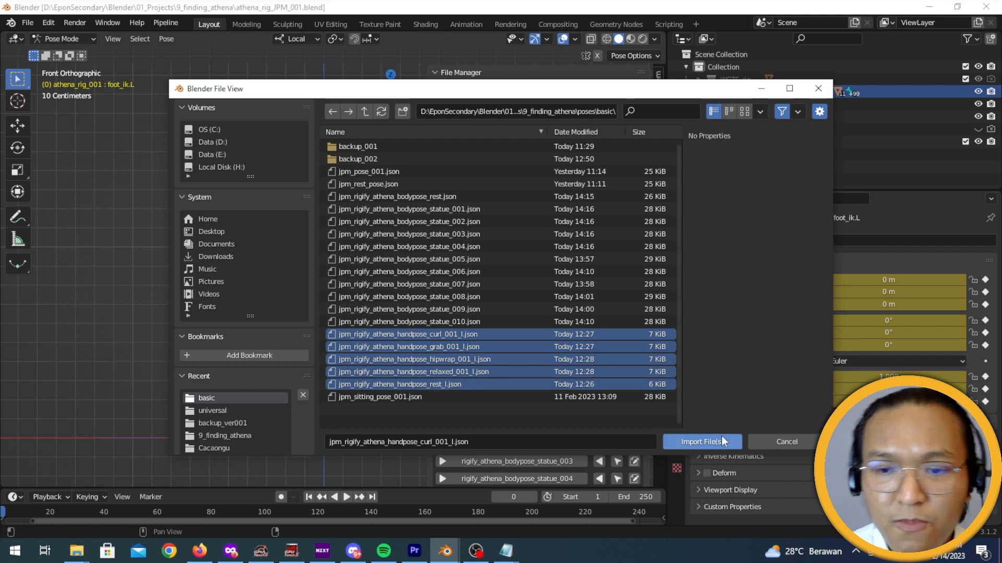
{"action": "left_click", "coordinate": [721, 443]}
Show the first bones of the Bone Manager list from root to neck while loading statue body poses 001, 002 and 003.
{"action": "scroll", "coordinate": [545, 376], "scroll_direction": "down", "scroll_amount": 5}
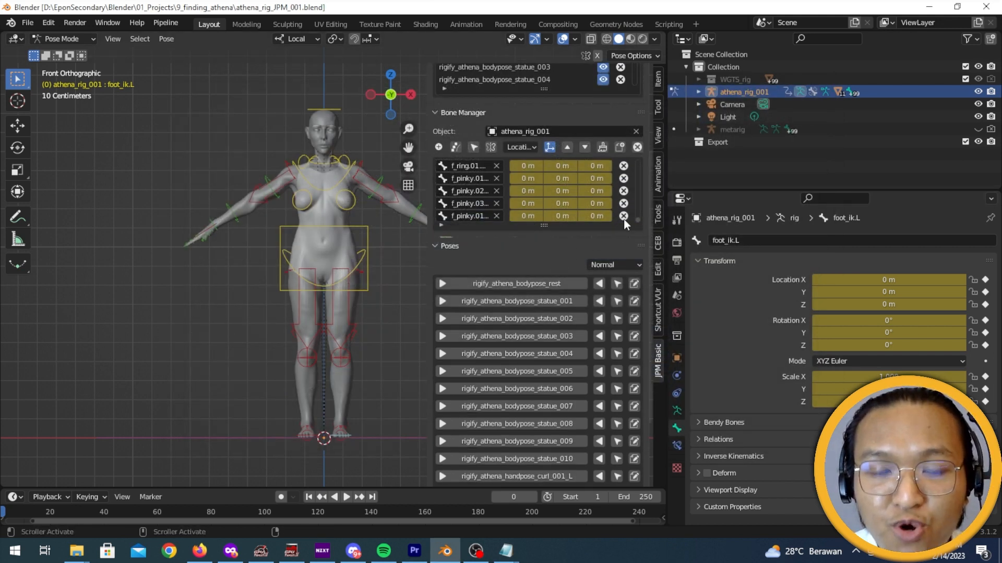
{"action": "left_click_drag", "start_coordinate": [636, 217], "coordinate": [646, 150]}
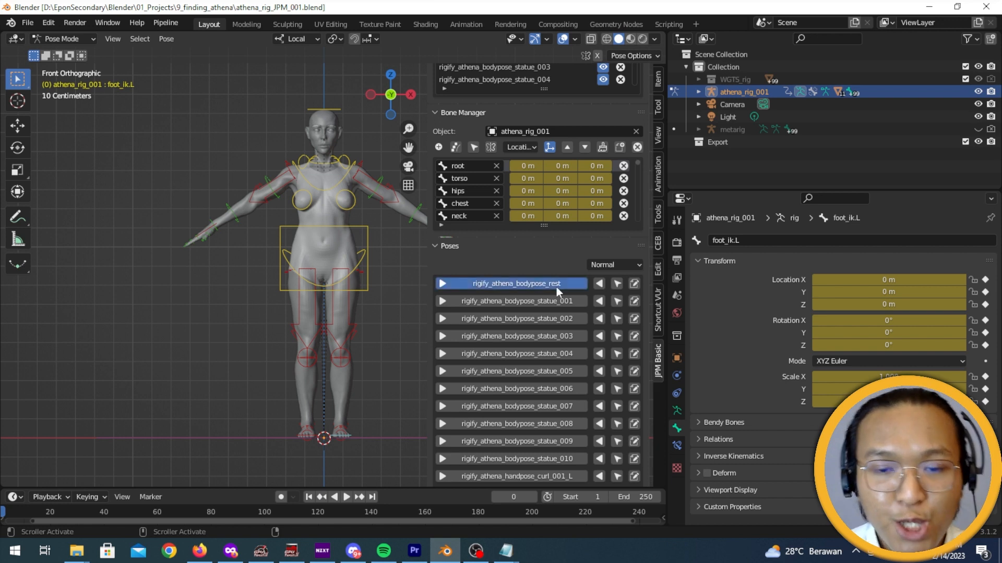
{"action": "left_click", "coordinate": [553, 301]}
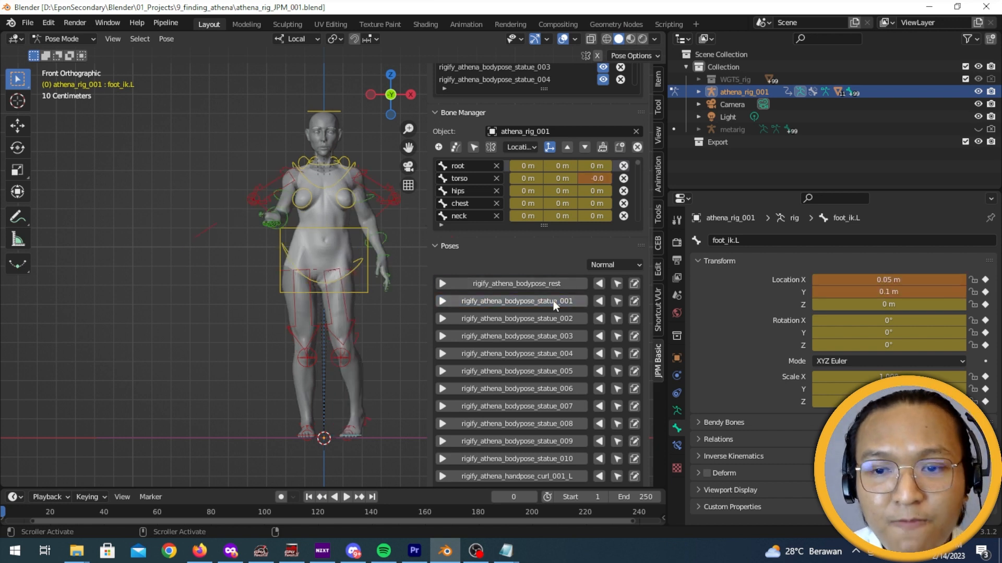
{"action": "left_click", "coordinate": [551, 316]}
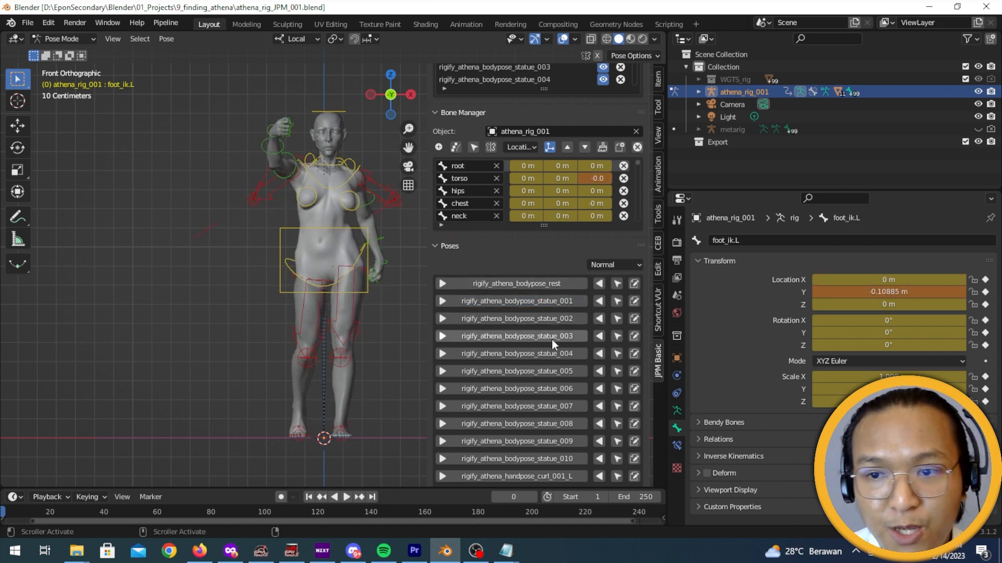
{"action": "left_click", "coordinate": [552, 339]}
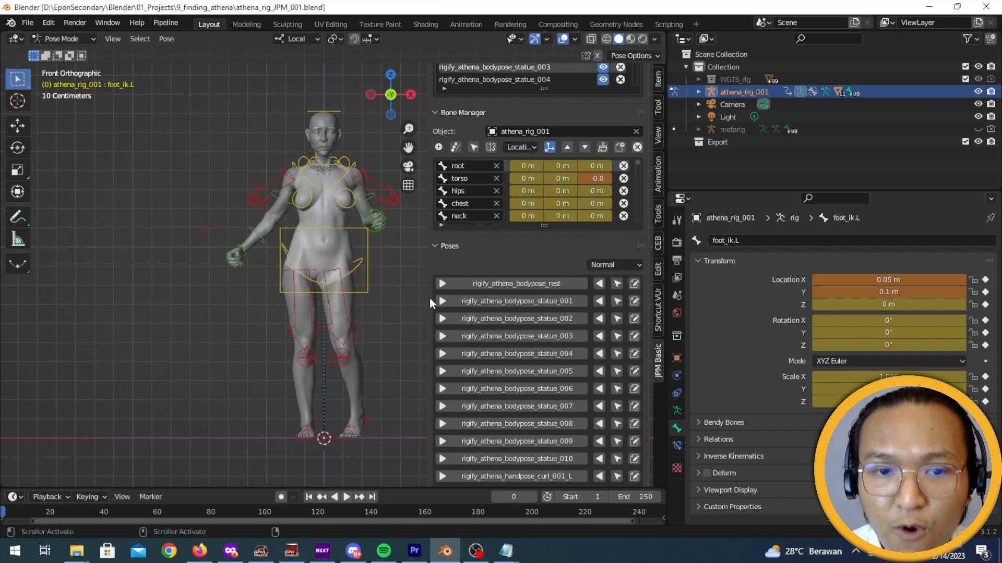
Widen the sidebar to show the bones' full location values, and load statue body poses 001 through 010 in turn.
{"action": "left_click_drag", "start_coordinate": [430, 298], "coordinate": [394, 298]}
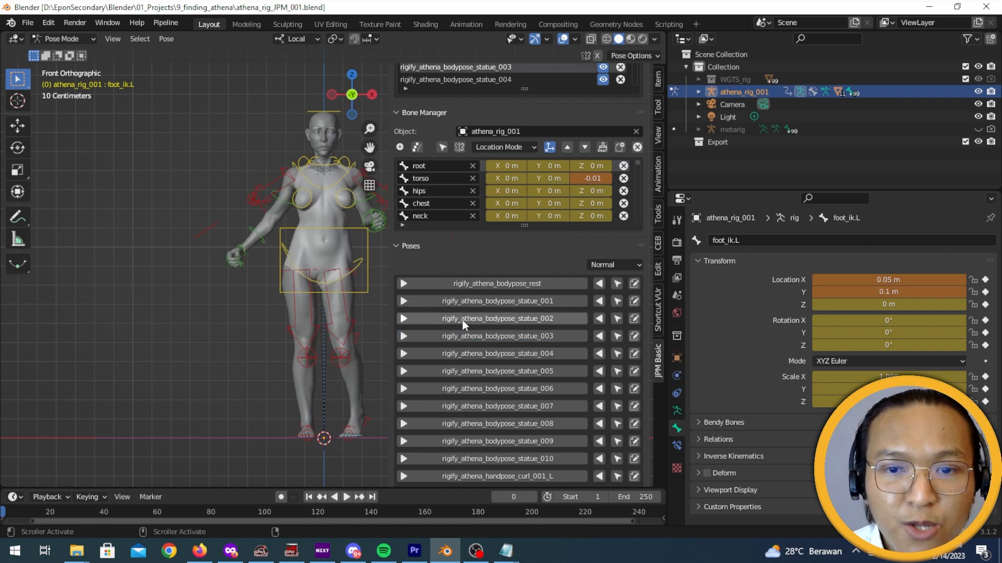
{"action": "left_click", "coordinate": [559, 303]}
{"action": "left_click", "coordinate": [559, 319]}
{"action": "left_click", "coordinate": [560, 337]}
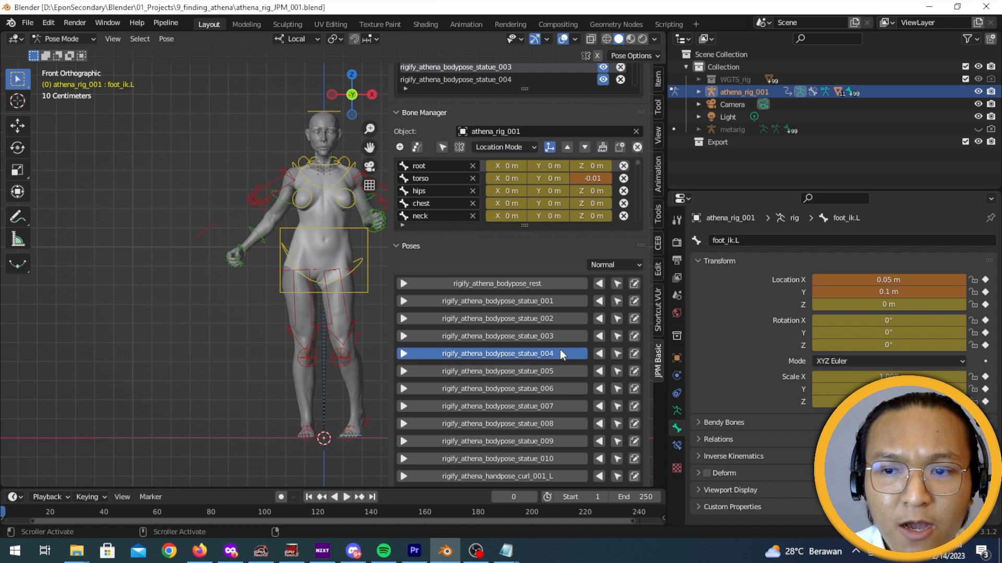
{"action": "left_click", "coordinate": [560, 354]}
{"action": "left_click", "coordinate": [558, 370]}
{"action": "left_click", "coordinate": [559, 387]}
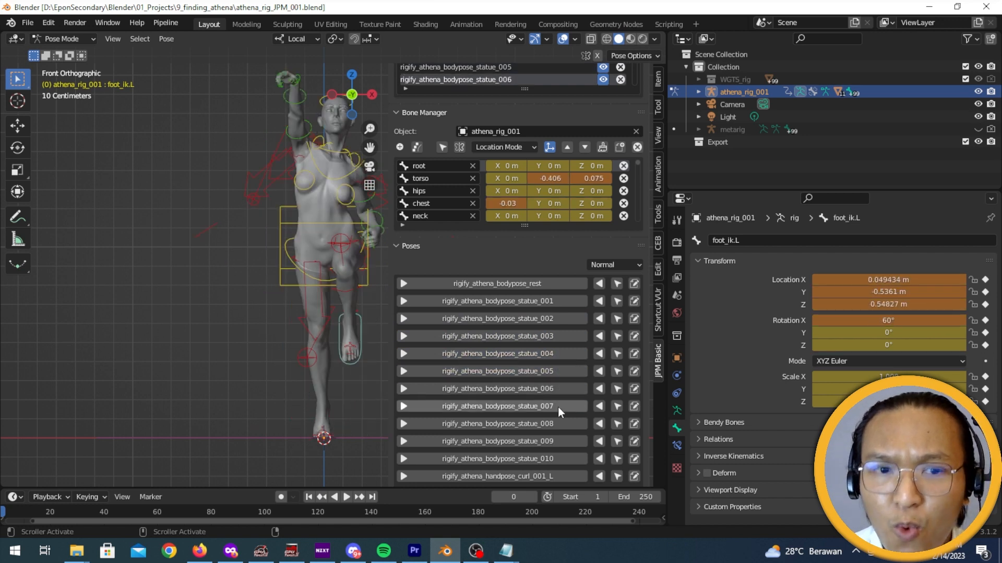
{"action": "left_click", "coordinate": [558, 407]}
{"action": "left_click", "coordinate": [558, 422]}
{"action": "left_click", "coordinate": [558, 441]}
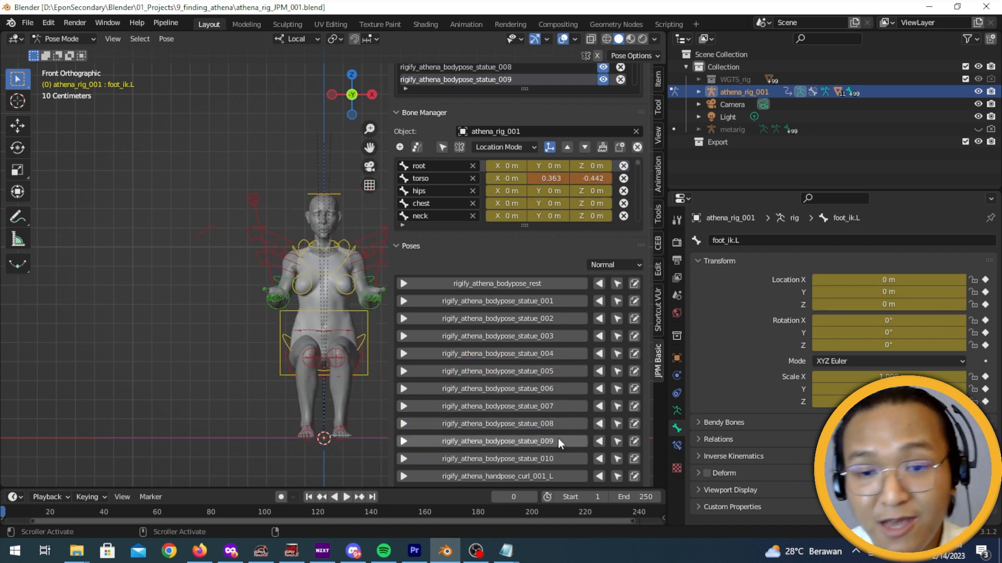
{"action": "left_click", "coordinate": [558, 458]}
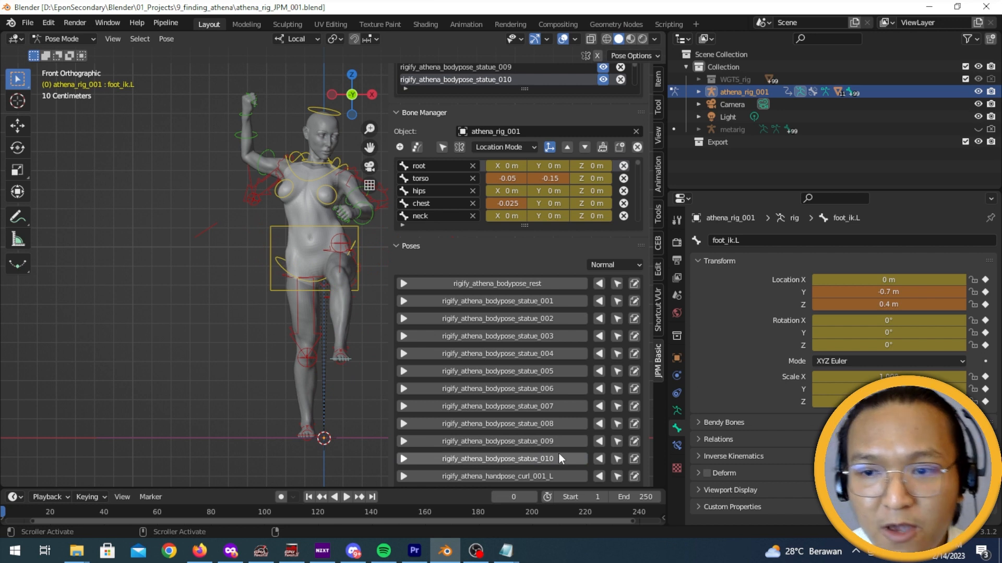
Reset the rig with rigify_athena_bodypose_rest, and run through the statue body poses again from 001 up to 010.
{"action": "left_click", "coordinate": [558, 287]}
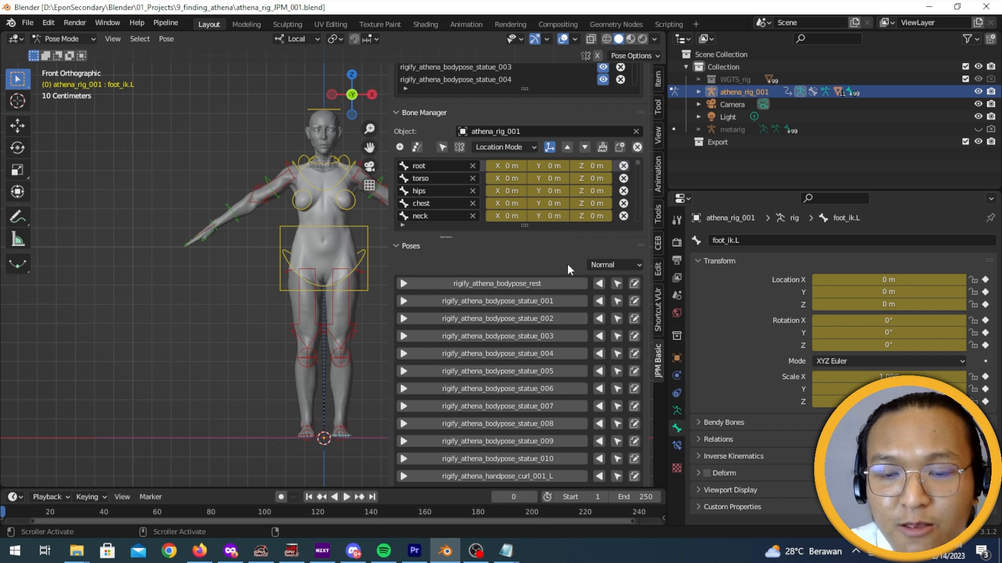
{"action": "left_click", "coordinate": [567, 301]}
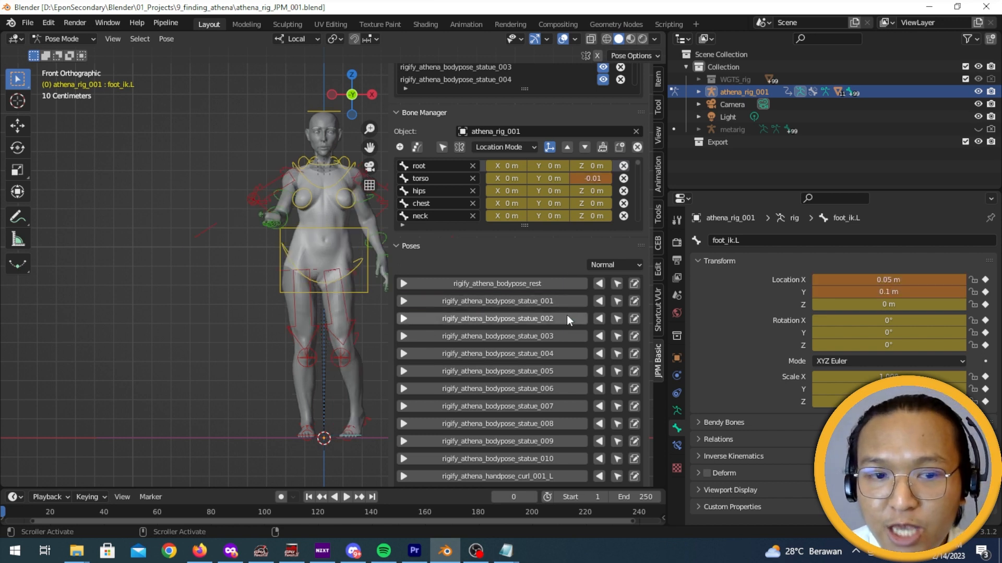
{"action": "left_click", "coordinate": [564, 334]}
{"action": "left_click", "coordinate": [563, 351]}
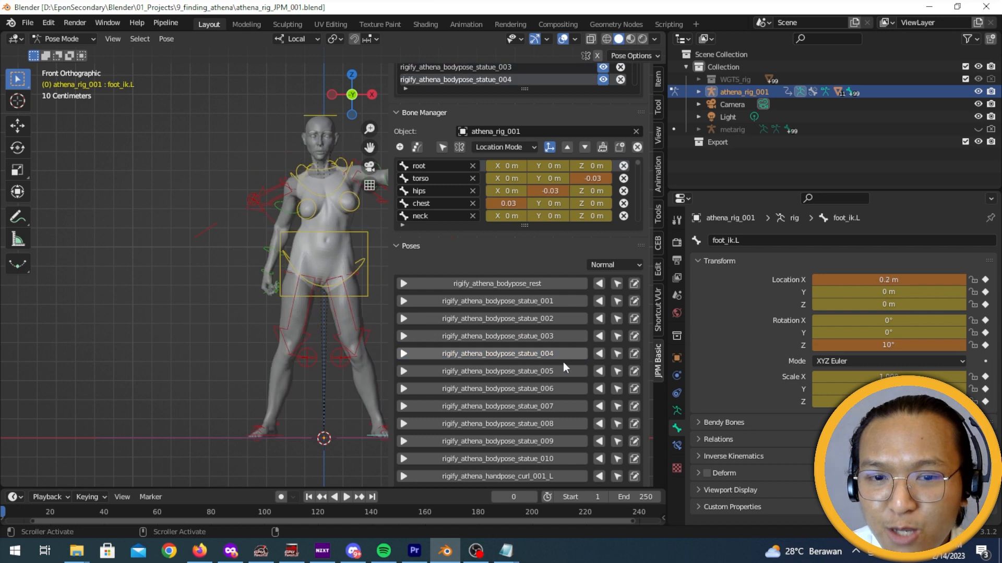
{"action": "left_click", "coordinate": [563, 372]}
{"action": "left_click", "coordinate": [563, 388]}
{"action": "left_click", "coordinate": [562, 407]}
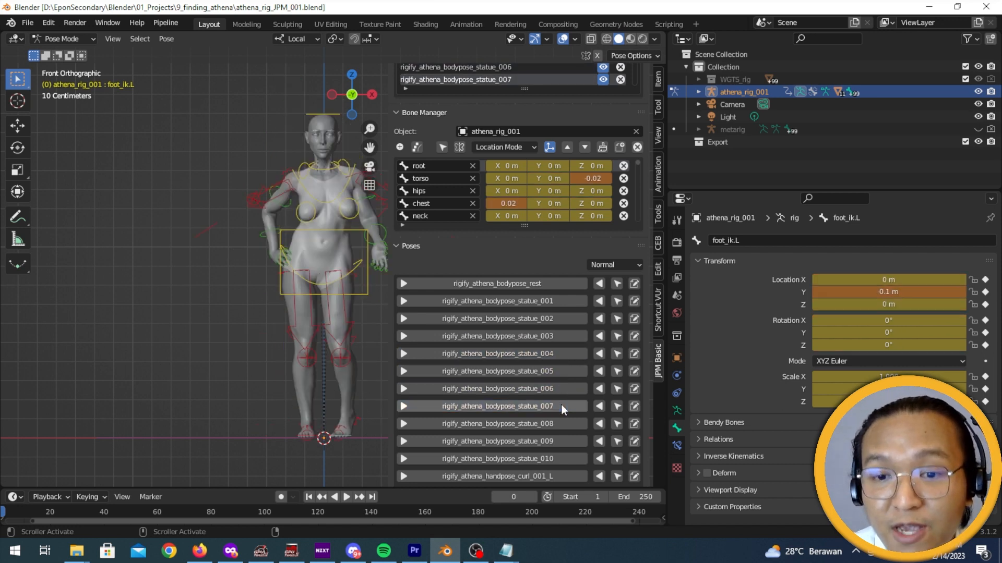
{"action": "left_click", "coordinate": [561, 424]}
{"action": "left_click", "coordinate": [558, 440]}
{"action": "left_click", "coordinate": [556, 458]}
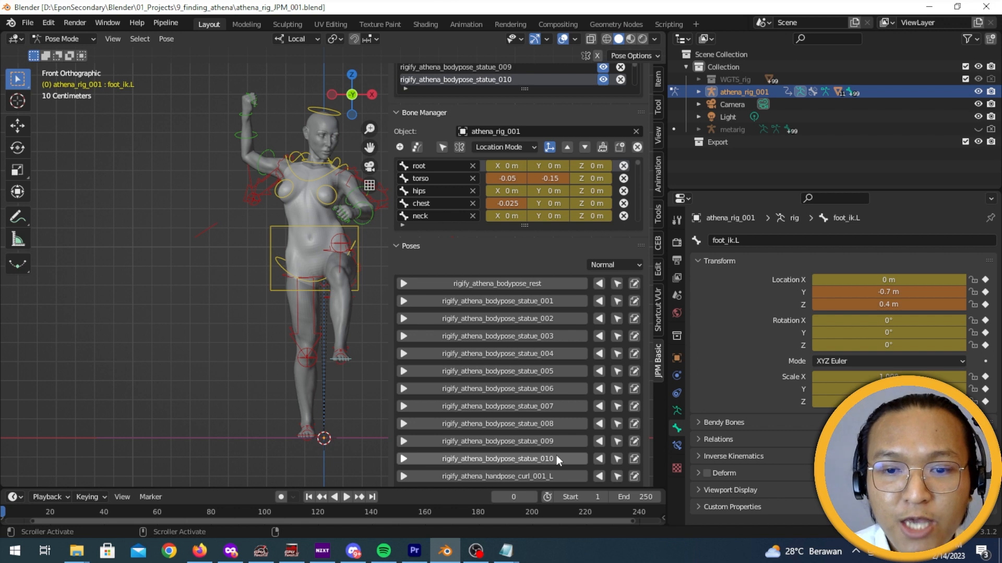
Load the rigify_athena_handpose_curl_001_L hand pose, load body pose statue_009, and view the seated rig's hands up close.
{"action": "scroll", "coordinate": [557, 459], "scroll_direction": "down", "scroll_amount": 1}
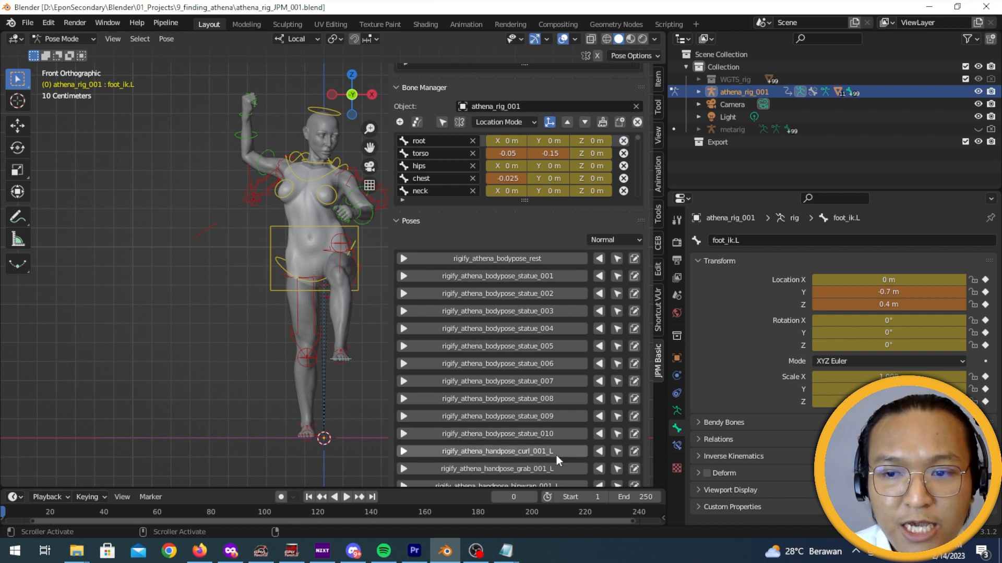
{"action": "left_click", "coordinate": [557, 453]}
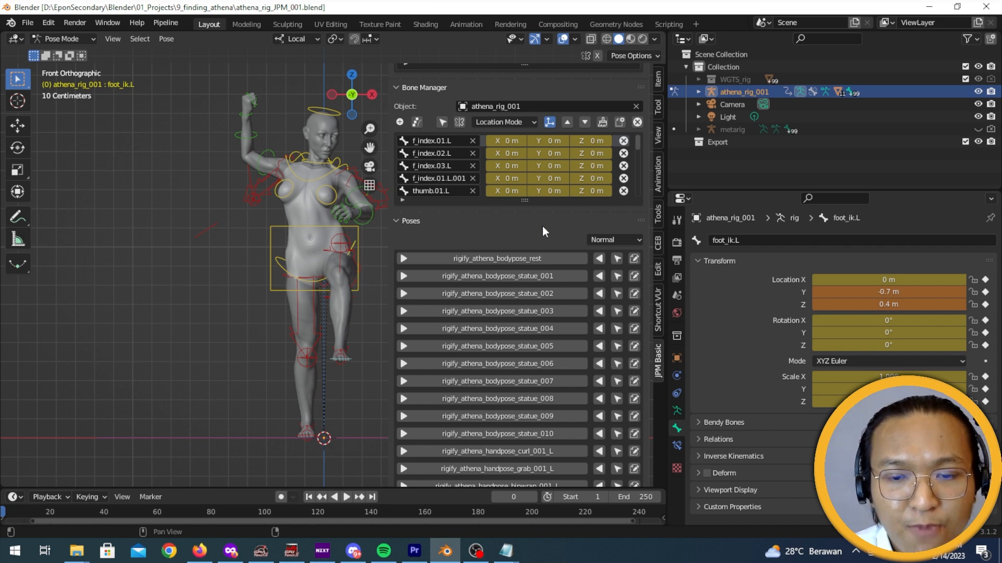
{"action": "left_click", "coordinate": [402, 400]}
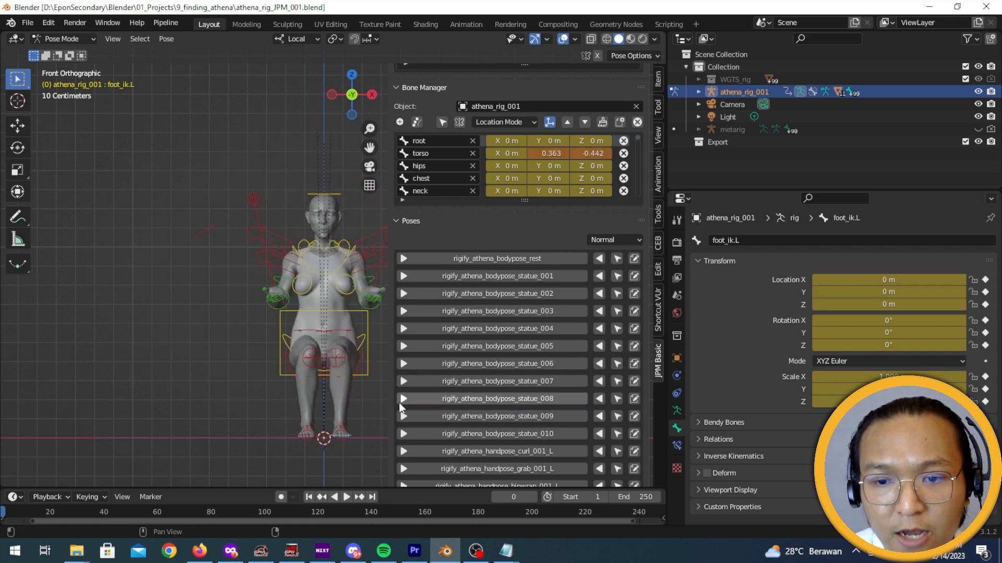
{"action": "middle_click_drag", "start_coordinate": [354, 405], "coordinate": [327, 376]}
{"action": "scroll", "coordinate": [325, 378], "scroll_direction": "up", "scroll_amount": 4}
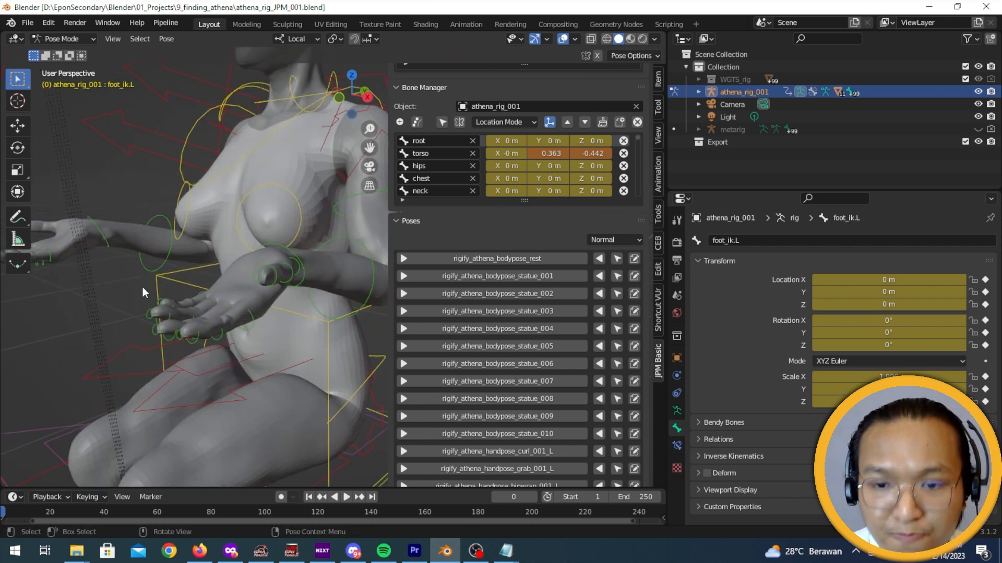
{"action": "middle_click_drag", "start_coordinate": [212, 347], "coordinate": [263, 351]}
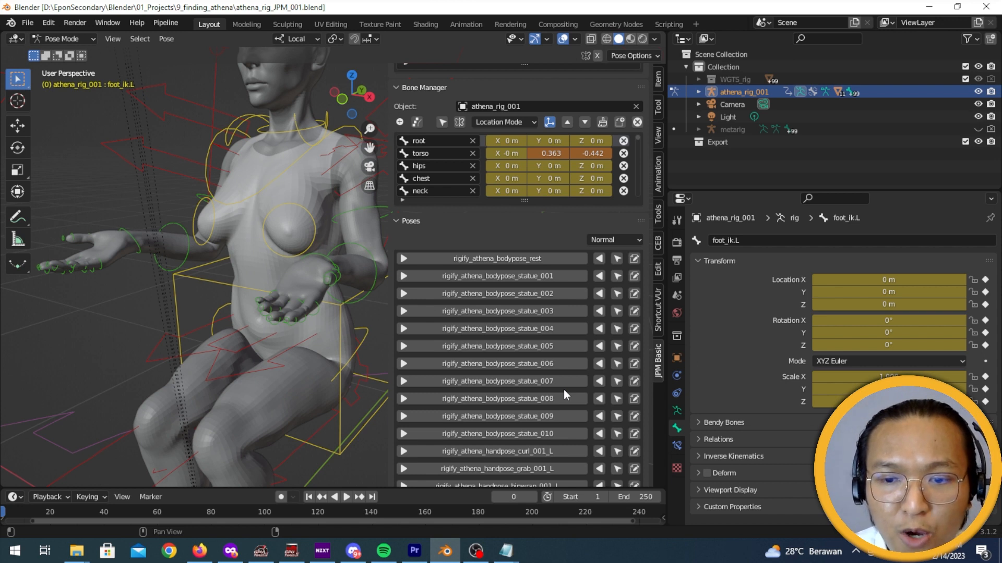
Load rigify_athena_handpose_grab_001_L on the left hand and its mirrored version on the right hand.
{"action": "scroll", "coordinate": [564, 389], "scroll_direction": "down", "scroll_amount": 3}
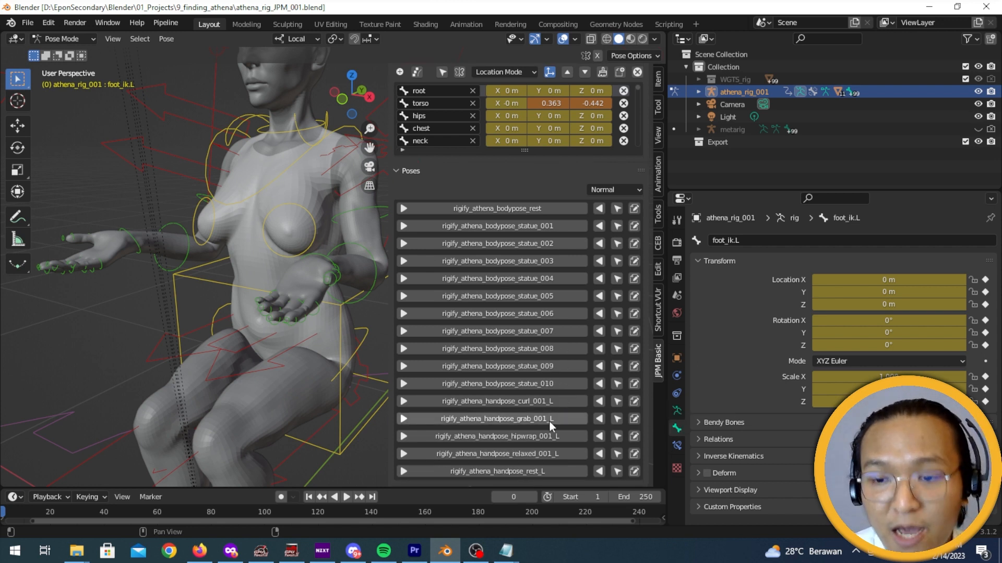
{"action": "left_click", "coordinate": [529, 421]}
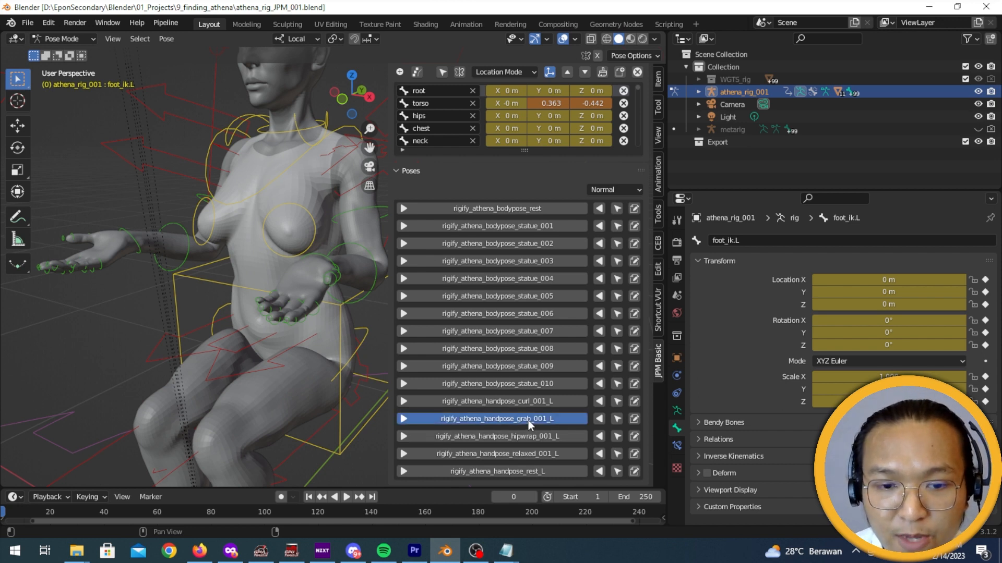
{"action": "left_click", "coordinate": [601, 419]}
{"action": "mouse_move", "coordinate": [286, 373]}
{"action": "middle_mouse_down"}
{"action": "mouse_move", "coordinate": [337, 393]}
{"action": "mouse_move", "coordinate": [279, 339]}
{"action": "mouse_move", "coordinate": [300, 374]}
{"action": "mouse_move", "coordinate": [291, 385]}
{"action": "middle_mouse_up"}
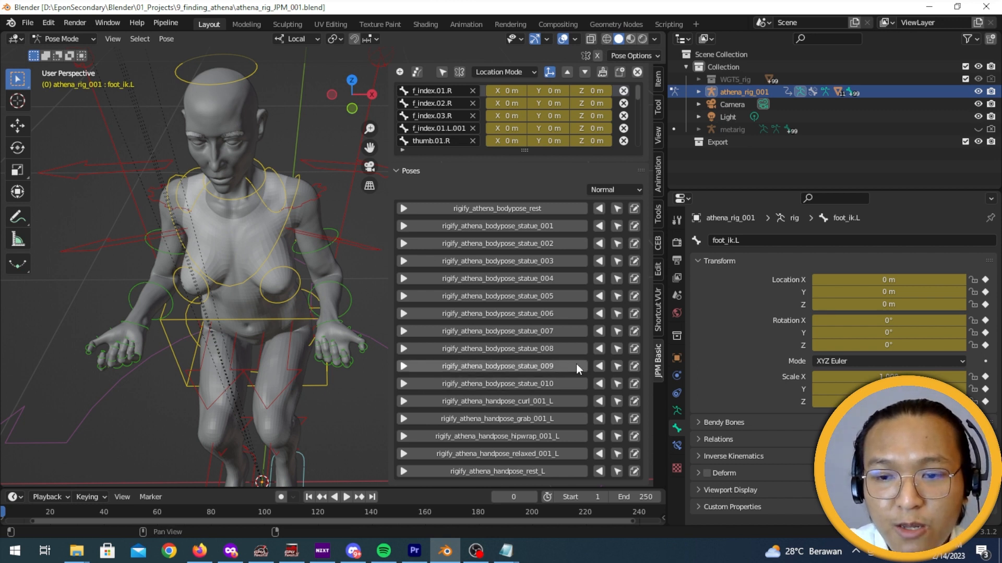
Open the overwrite confirmation for body pose statue_009, dismiss it without updating, and view the whole seated figure.
{"action": "left_click", "coordinate": [635, 368]}
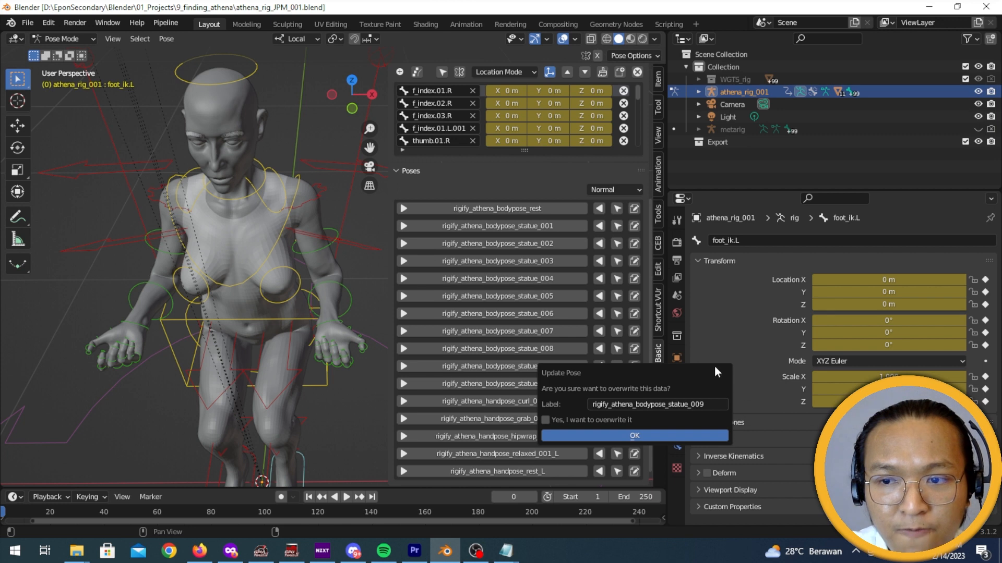
{"action": "left_click", "coordinate": [532, 179]}
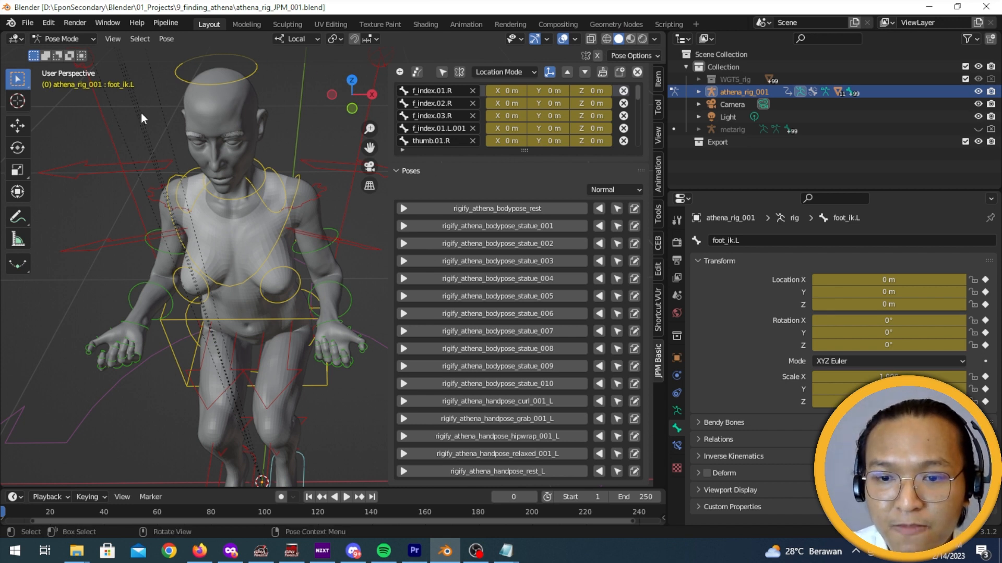
{"action": "scroll", "coordinate": [203, 170], "scroll_direction": "down", "scroll_amount": 3}
{"action": "middle_click_drag", "start_coordinate": [248, 221], "coordinate": [174, 187]}
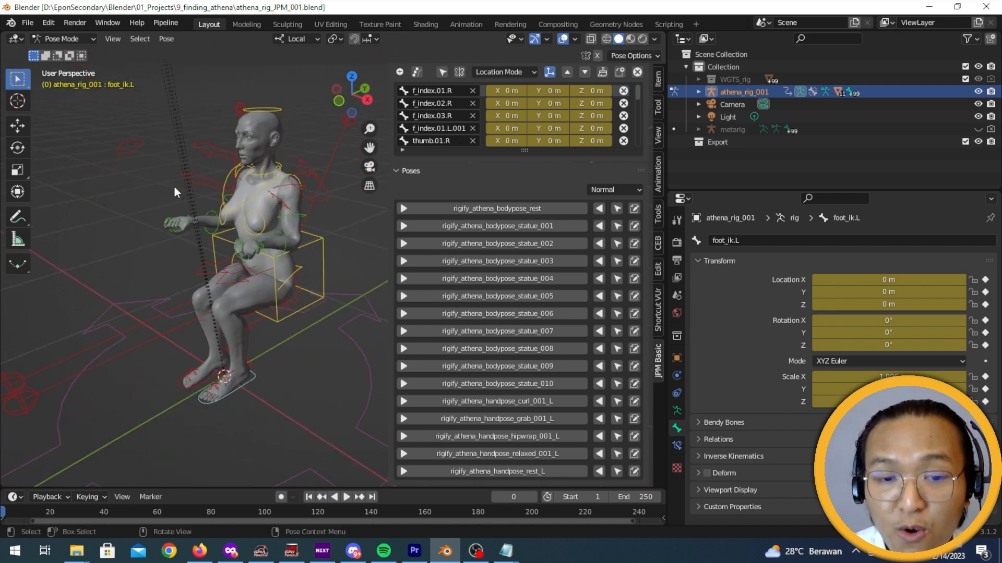
{"action": "middle_click_drag", "start_coordinate": [332, 231], "coordinate": [310, 270]}
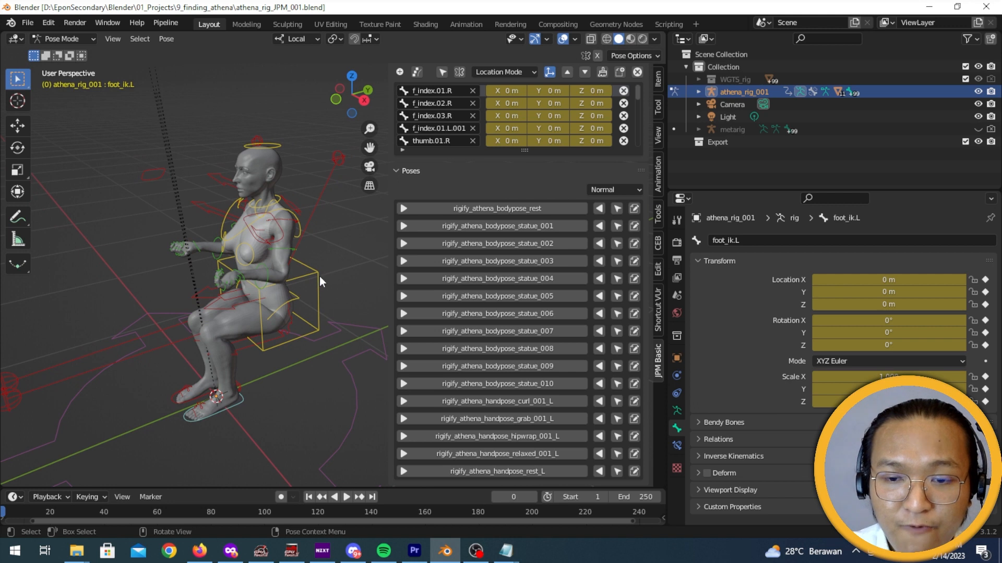
Examine the finger bones in the Bone Manager, the update option of statue_009, and the available pose load modes.
{"action": "scroll", "coordinate": [604, 196], "scroll_direction": "up", "scroll_amount": 4}
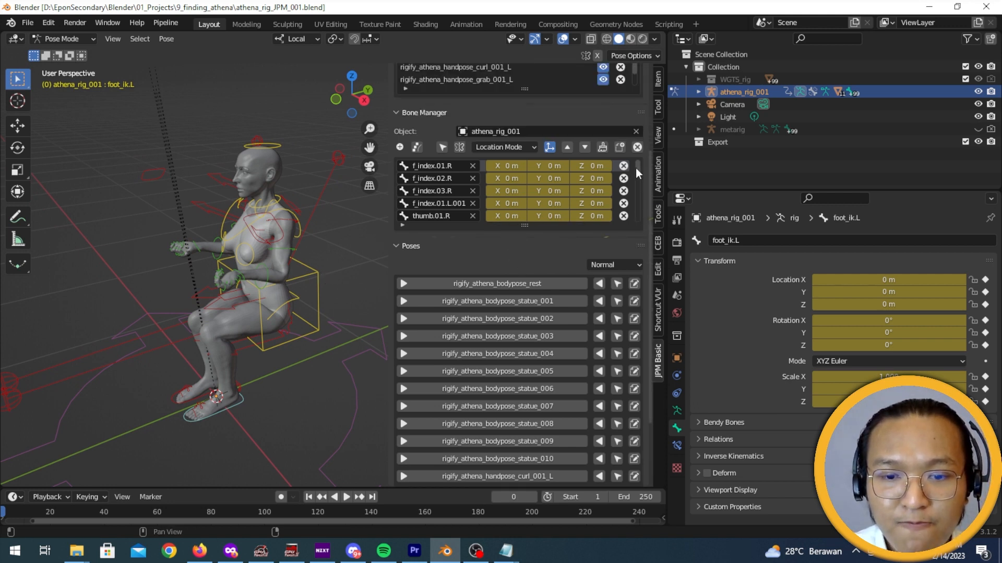
{"action": "mouse_move", "coordinate": [636, 169]}
{"action": "left_mouse_down"}
{"action": "mouse_move", "coordinate": [641, 221]}
{"action": "mouse_move", "coordinate": [642, 172]}
{"action": "mouse_move", "coordinate": [636, 179]}
{"action": "left_mouse_up"}
{"action": "scroll", "coordinate": [639, 247], "scroll_direction": "down", "scroll_amount": 2}
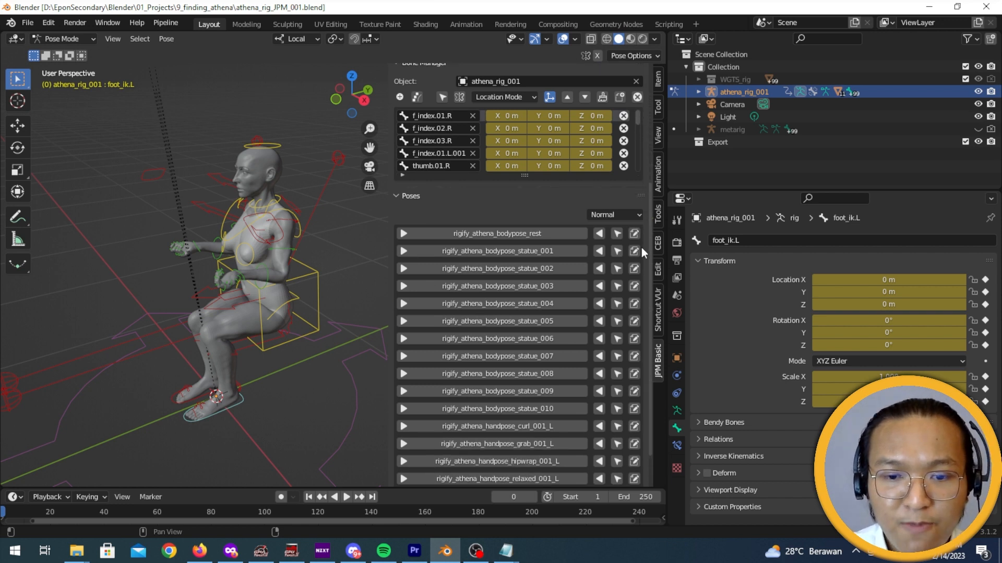
{"action": "left_click", "coordinate": [635, 390]}
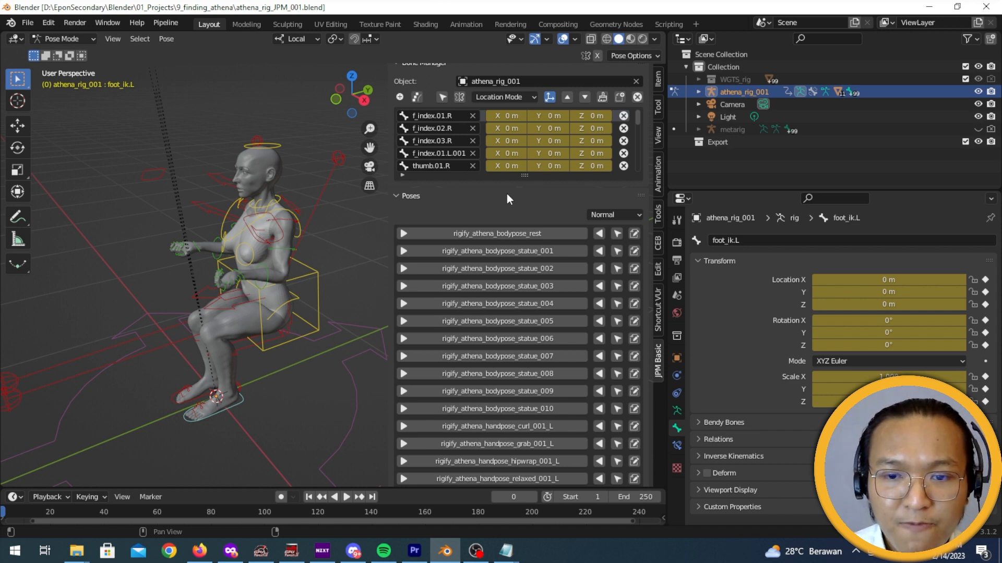
{"action": "left_click", "coordinate": [636, 214]}
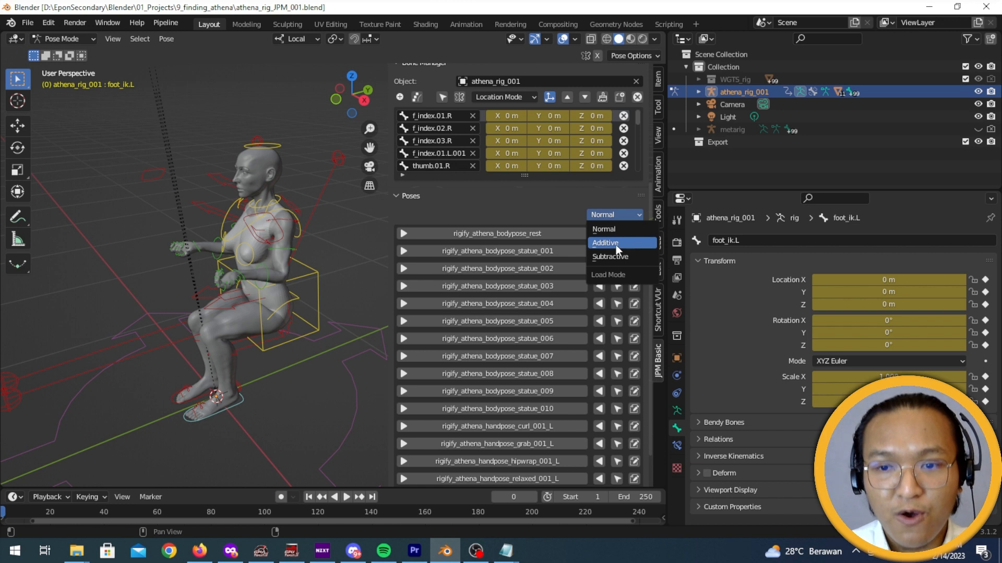
{"action": "left_click", "coordinate": [636, 213]}
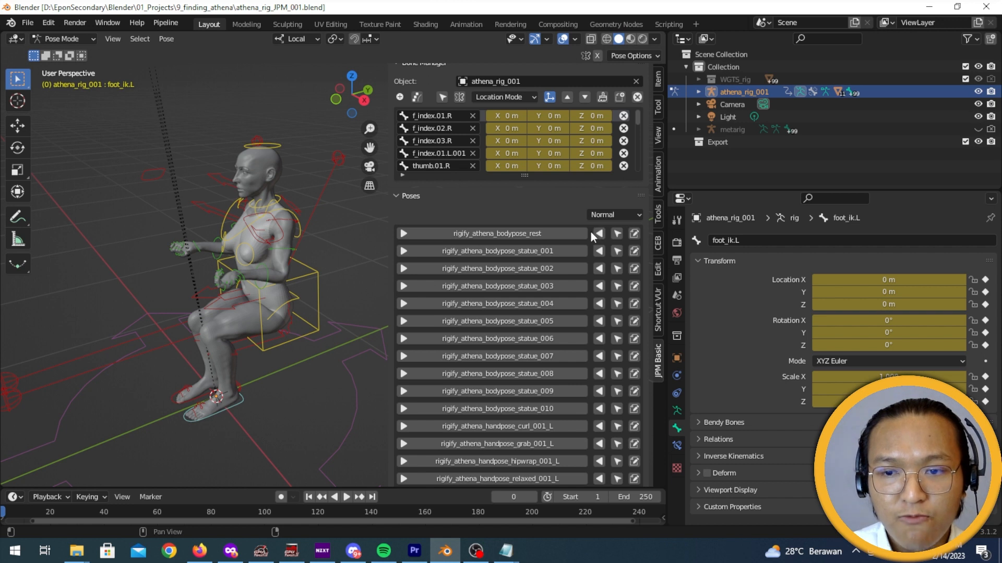
Load body pose statue_009 in Normal mode, then apply handpose_grab_001_L and its mirrored version in Additive load mode.
{"action": "left_click", "coordinate": [565, 392]}
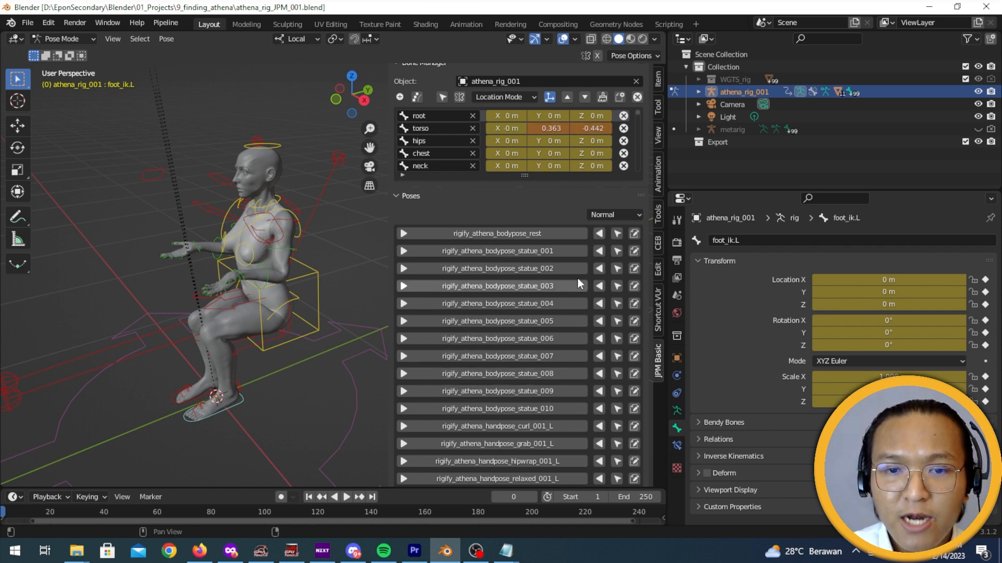
{"action": "left_click", "coordinate": [606, 216]}
{"action": "left_click", "coordinate": [613, 242]}
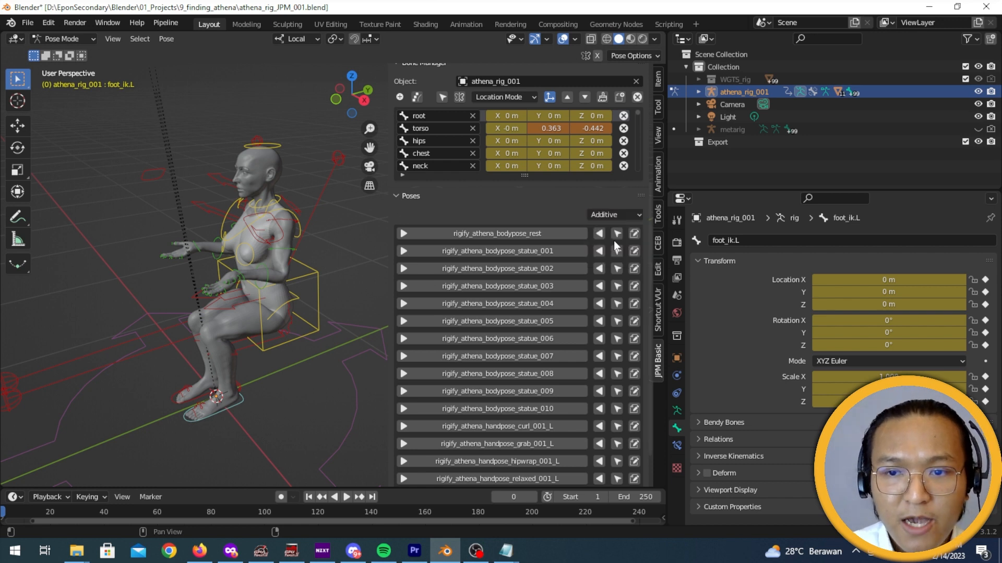
{"action": "scroll", "coordinate": [583, 337], "scroll_direction": "down", "scroll_amount": 1}
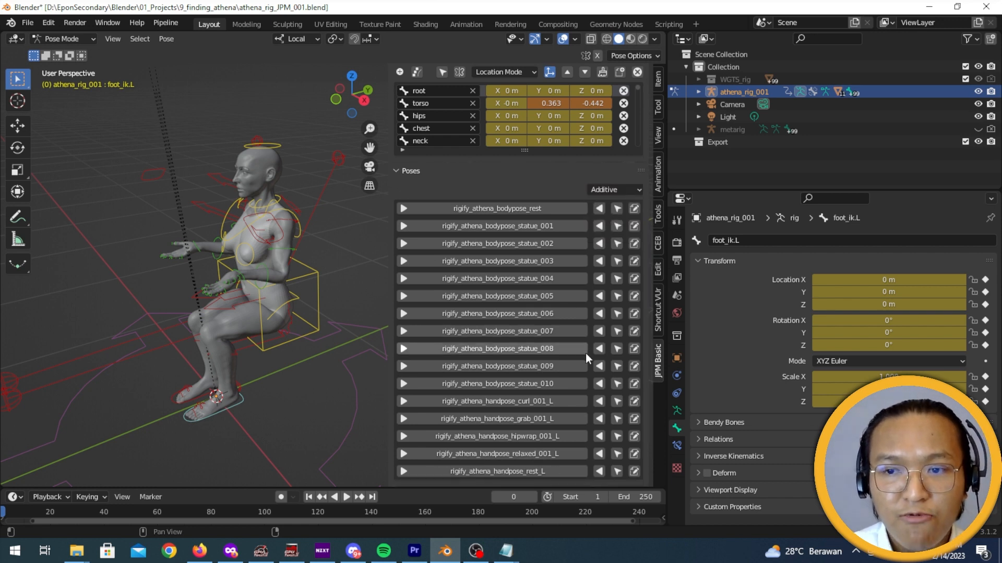
{"action": "left_click", "coordinate": [558, 416]}
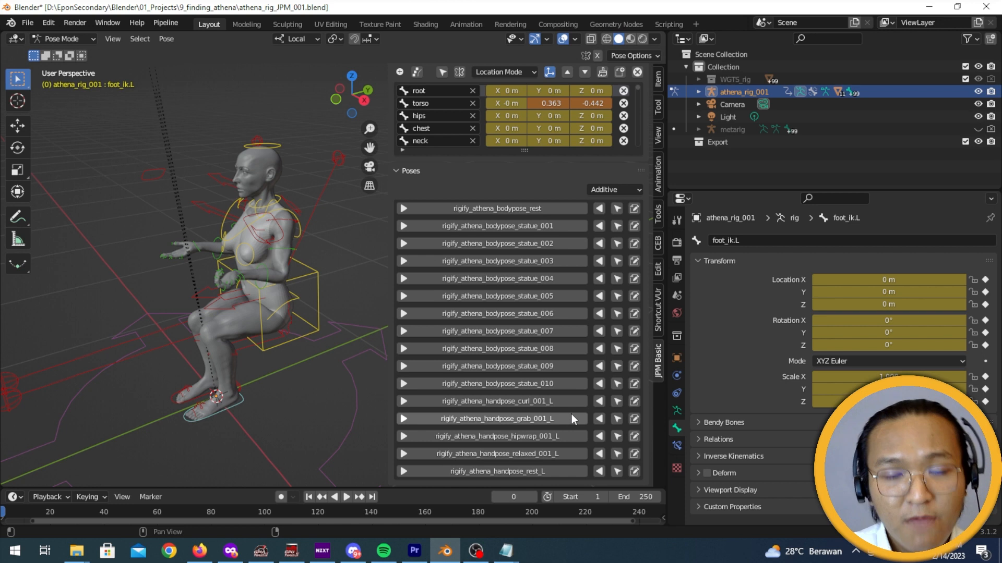
{"action": "left_click", "coordinate": [599, 418]}
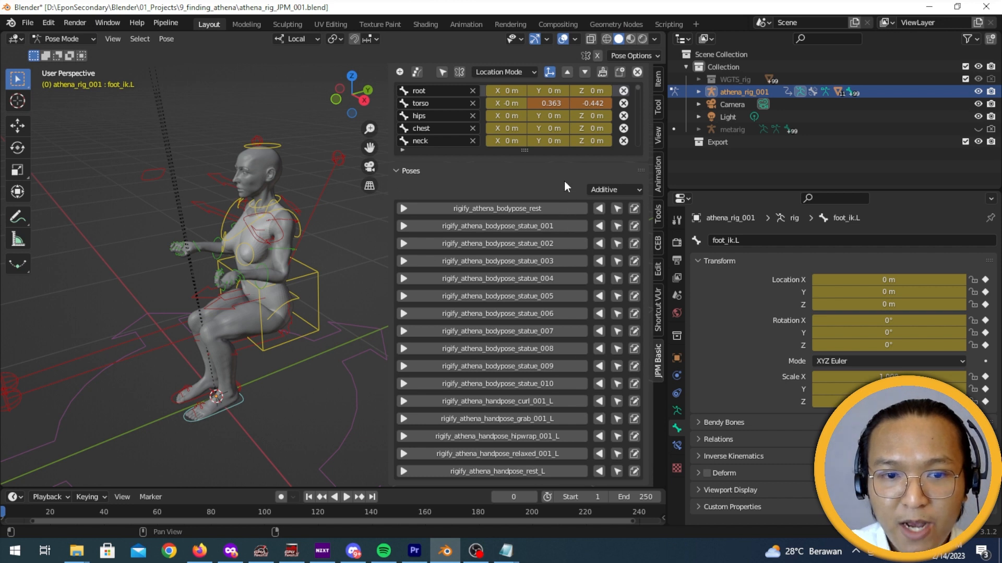
Examine the whole Bone Manager list, from the root and torso bones down to the left and right finger bones.
{"action": "scroll", "coordinate": [564, 181], "scroll_direction": "up", "scroll_amount": 2}
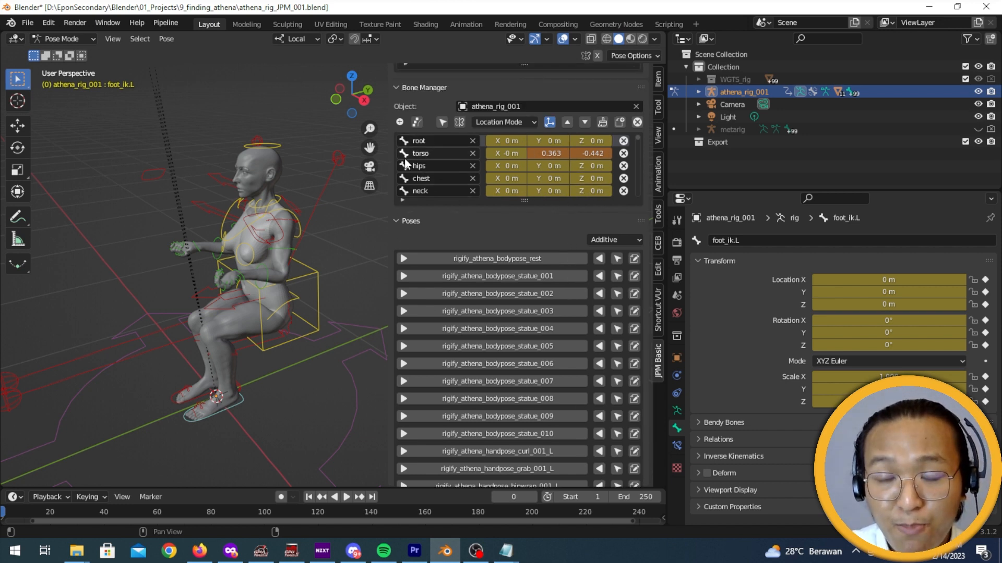
{"action": "left_click_drag", "start_coordinate": [638, 139], "coordinate": [641, 192]}
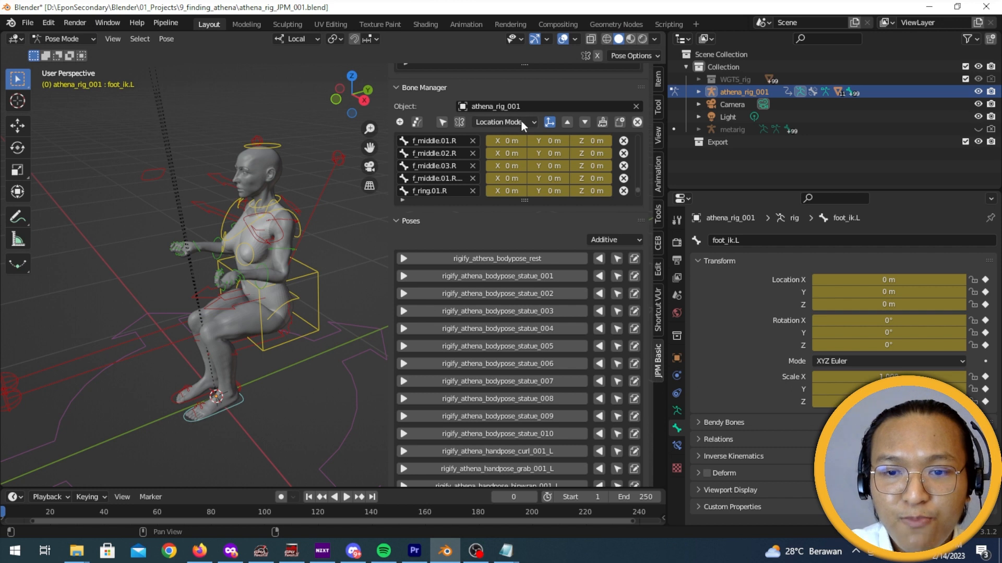
{"action": "scroll", "coordinate": [532, 172], "scroll_direction": "up", "scroll_amount": 10}
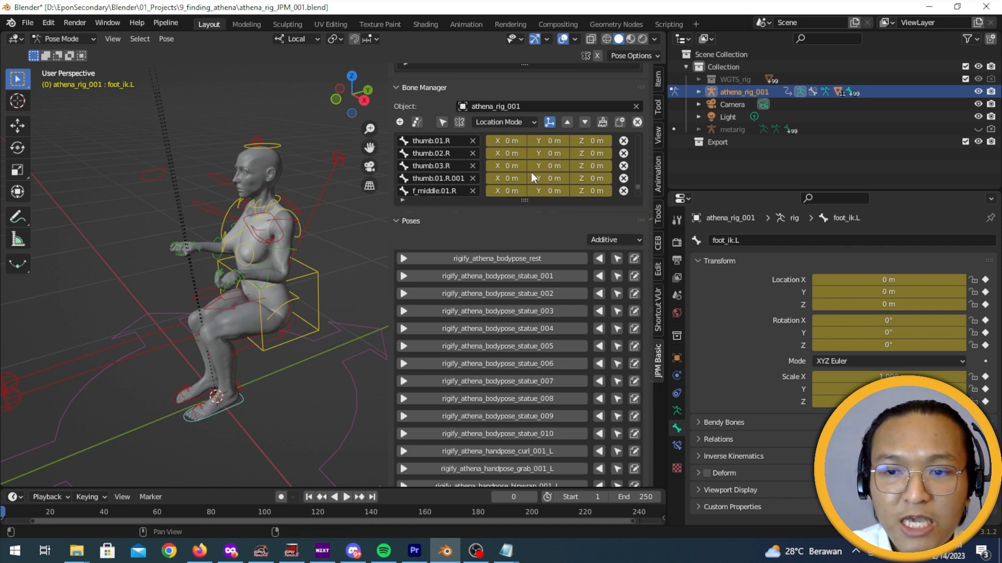
{"action": "scroll", "coordinate": [532, 171], "scroll_direction": "down", "scroll_amount": 8}
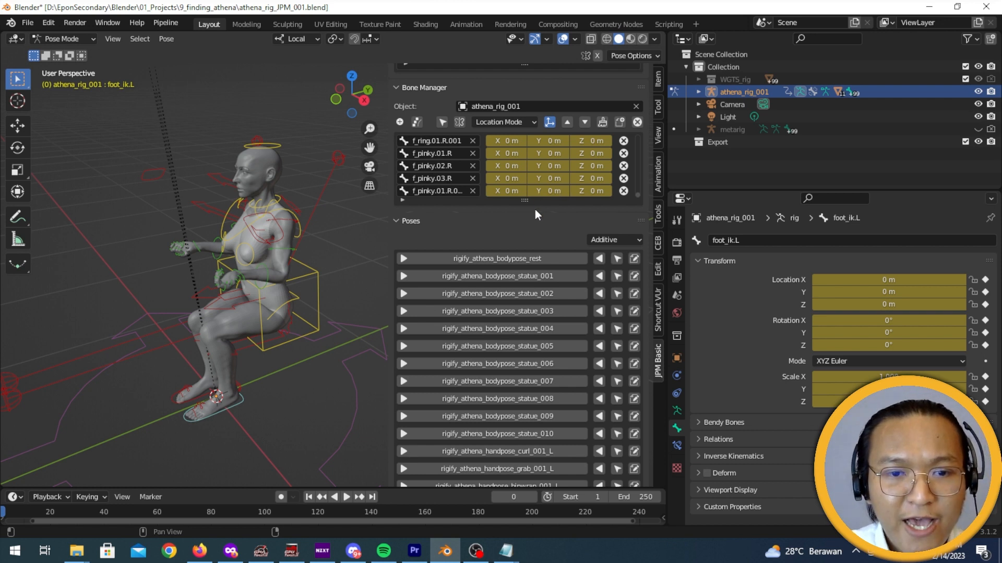
{"action": "left_click_drag", "start_coordinate": [641, 192], "coordinate": [641, 130]}
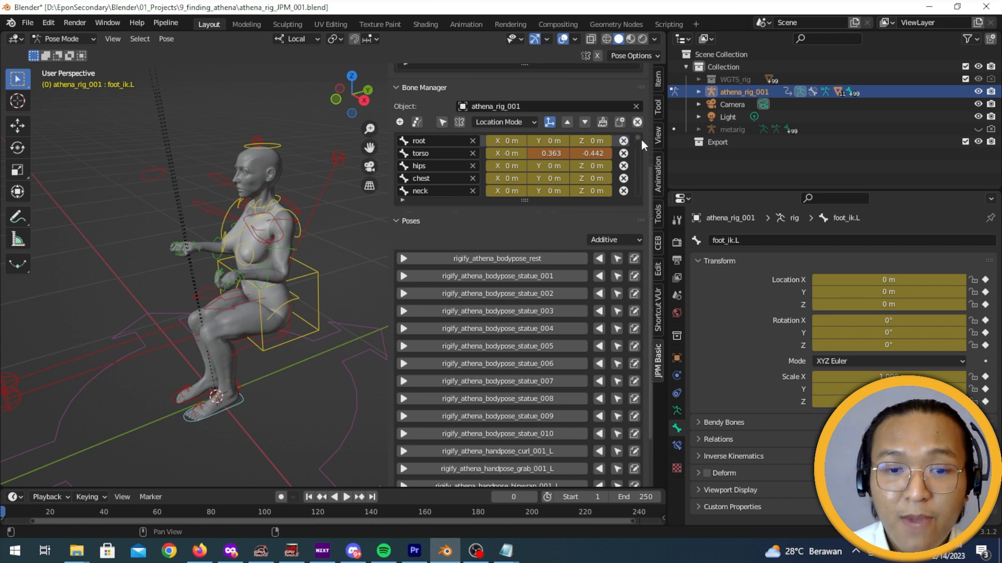
{"action": "scroll", "coordinate": [639, 146], "scroll_direction": "down", "scroll_amount": 2}
{"action": "left_click_drag", "start_coordinate": [639, 147], "coordinate": [640, 201]}
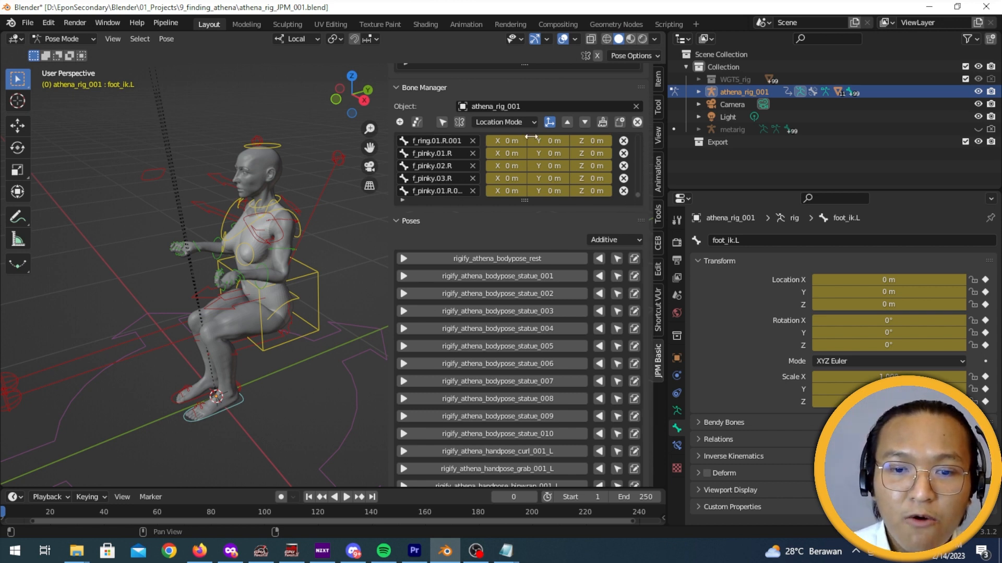
{"action": "scroll", "coordinate": [435, 166], "scroll_direction": "up", "scroll_amount": 8}
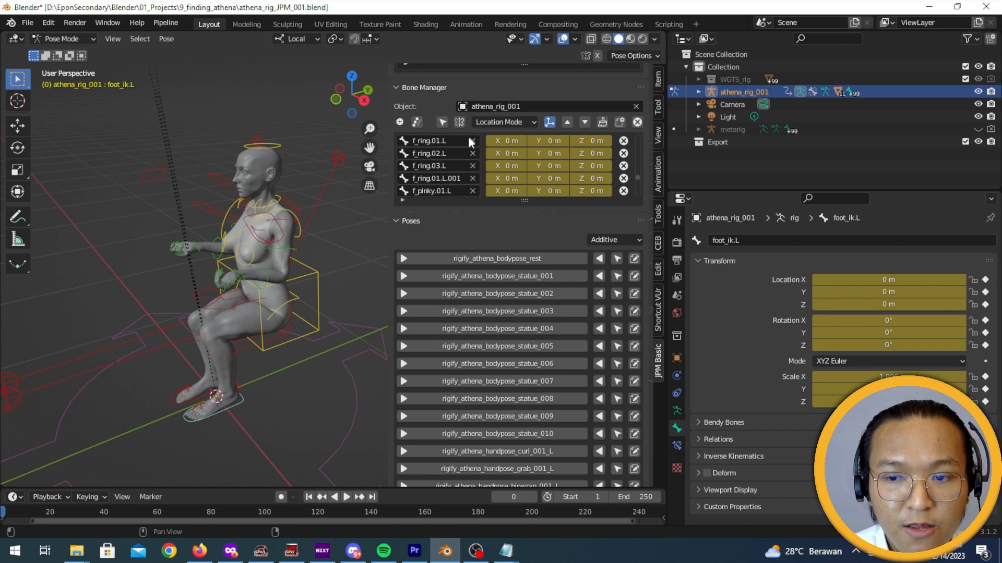
{"action": "scroll", "coordinate": [455, 159], "scroll_direction": "down", "scroll_amount": 5}
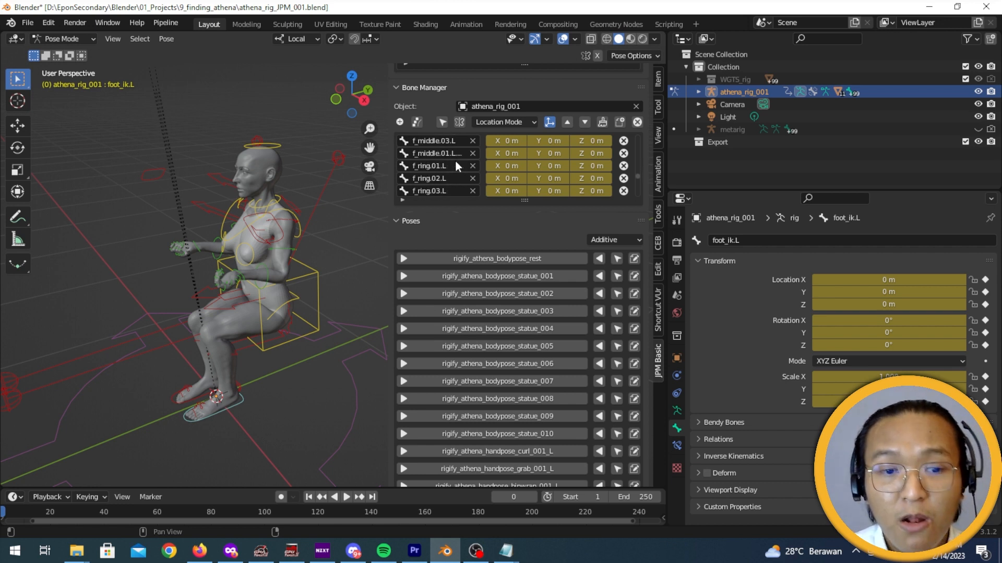
{"action": "scroll", "coordinate": [455, 167], "scroll_direction": "down", "scroll_amount": 8}
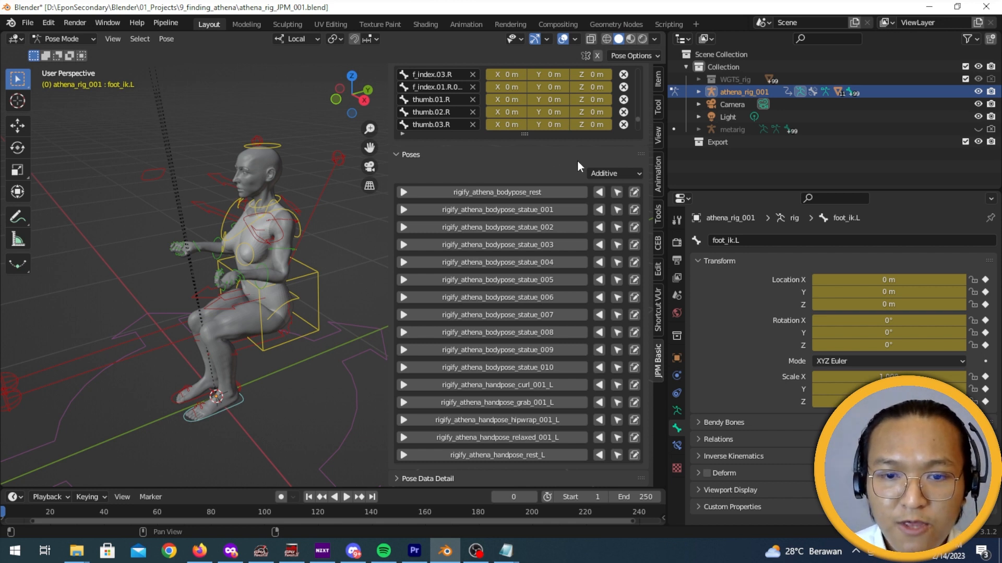
Load rigify_athena_bodypose_rest with the Additive load mode still set, and switch the load mode back to Normal.
{"action": "left_click", "coordinate": [601, 172]}
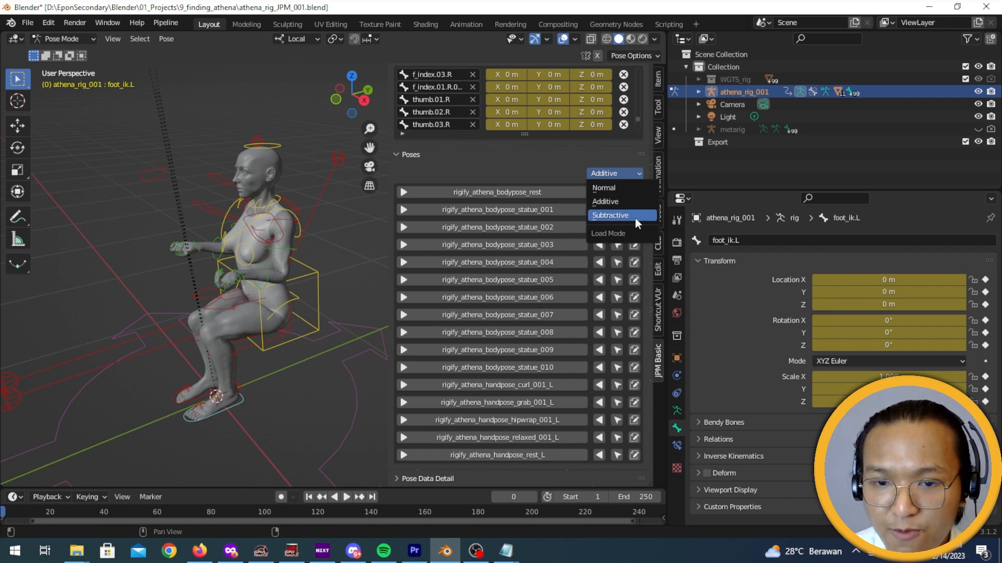
{"action": "left_click", "coordinate": [630, 172]}
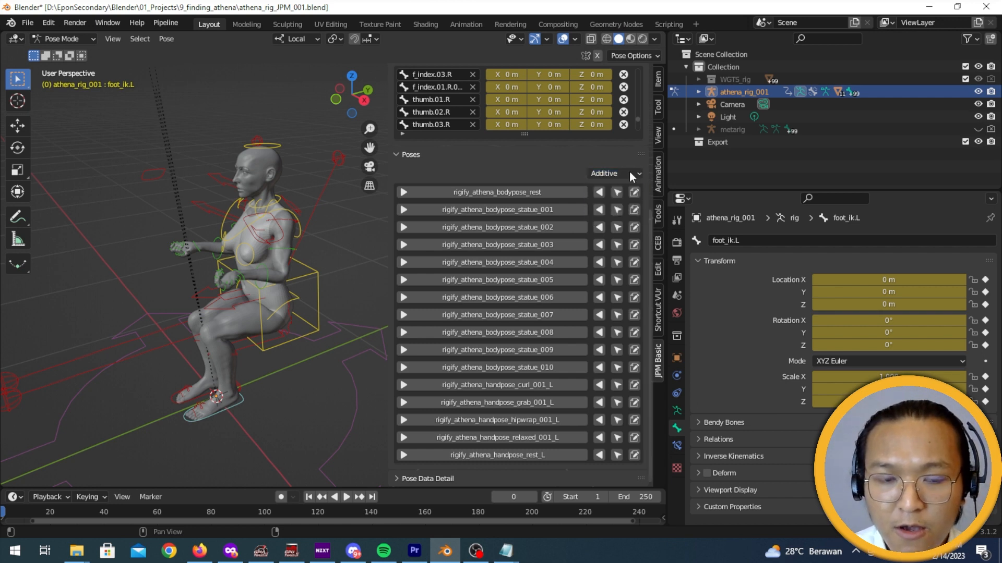
{"action": "left_click", "coordinate": [553, 191]}
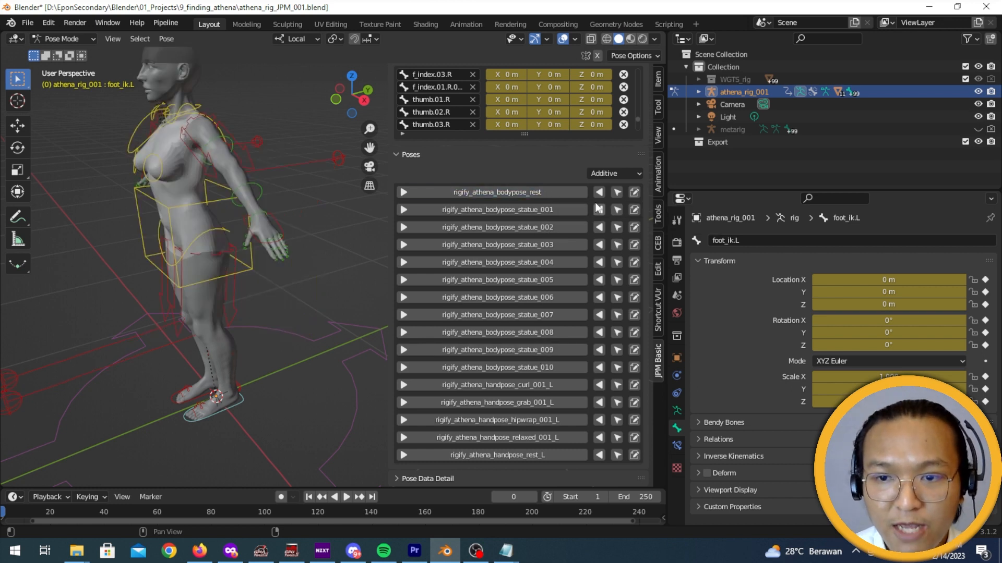
{"action": "left_click", "coordinate": [607, 173]}
{"action": "left_click", "coordinate": [608, 187]}
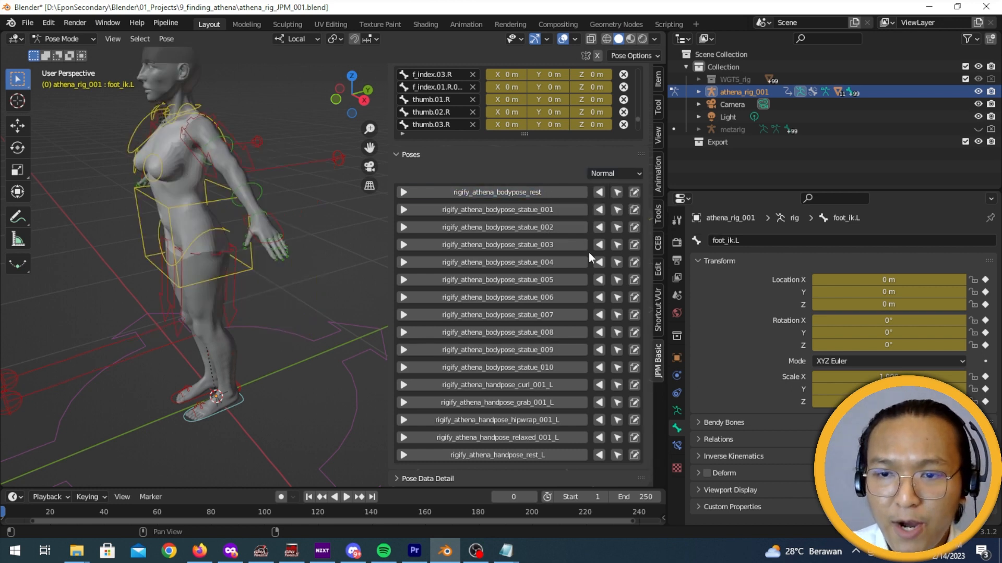
Load rigify_athena_bodypose_statue_009 in Normal mode and review the available pose load modes.
{"action": "left_click", "coordinate": [563, 351]}
{"action": "middle_click_drag", "start_coordinate": [349, 390], "coordinate": [342, 369]}
{"action": "scroll", "coordinate": [366, 318], "scroll_direction": "up", "scroll_amount": 3}
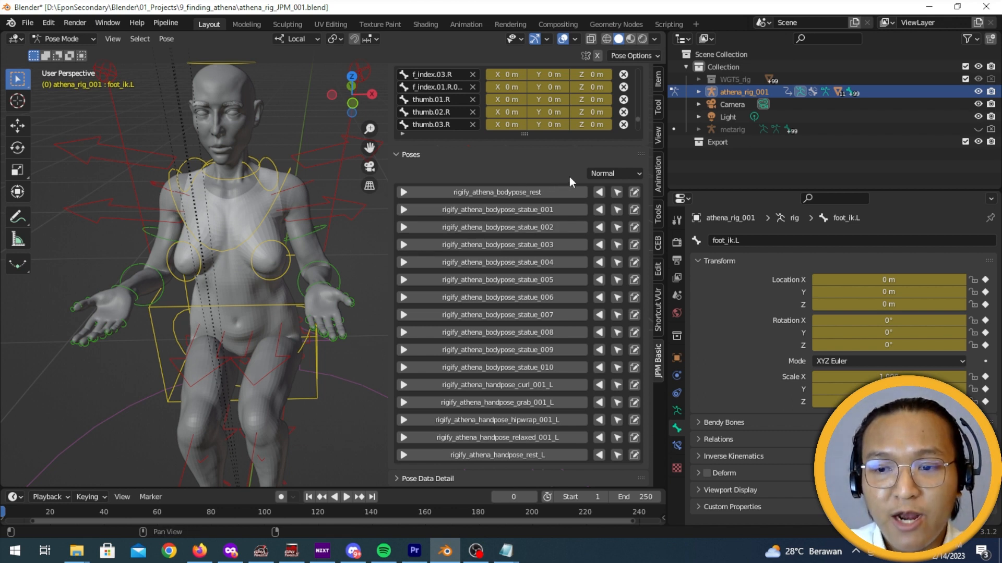
{"action": "left_click", "coordinate": [613, 173]}
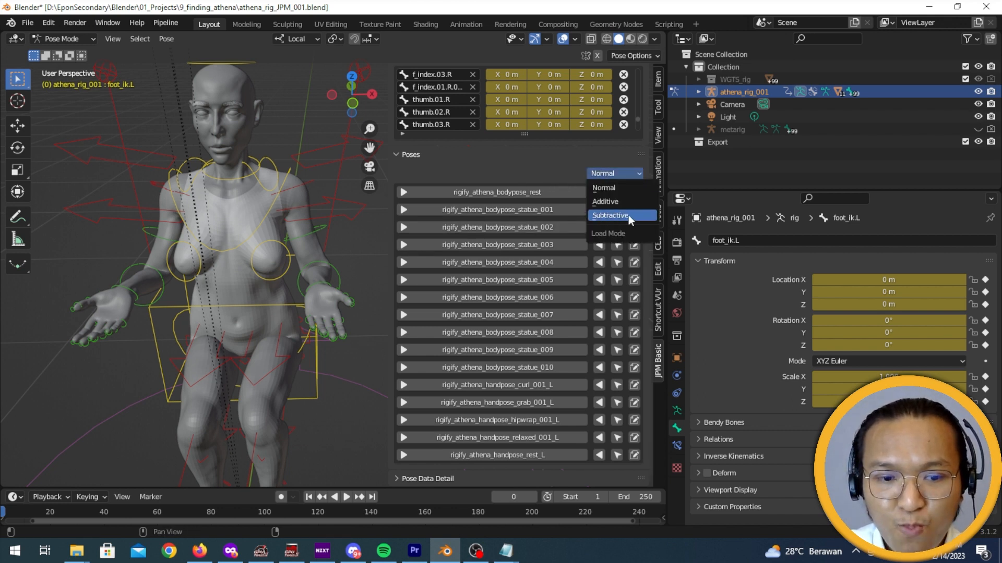
{"action": "left_click", "coordinate": [627, 172]}
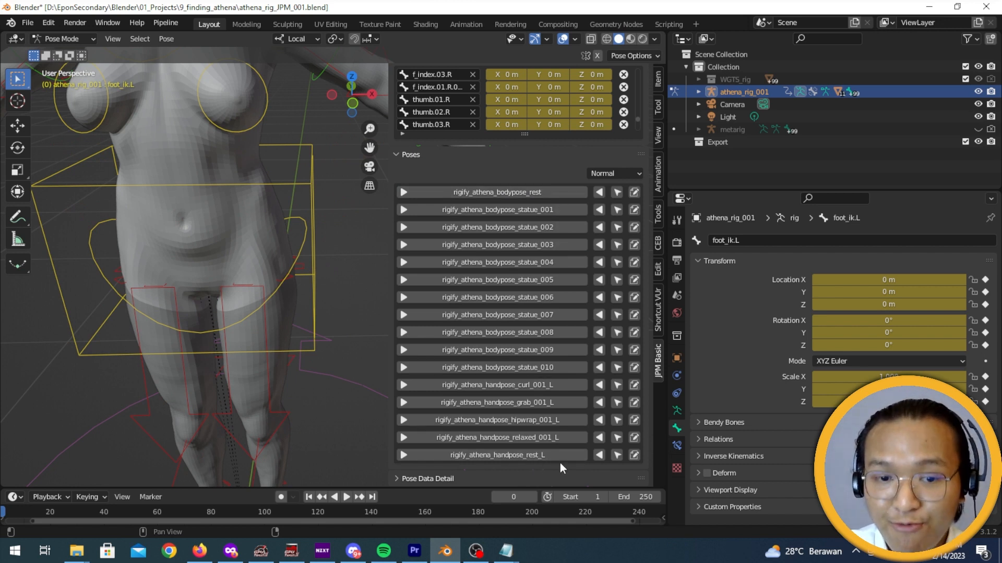
Examine the left-hand finger bones in the Bone Manager list, from f_index.01.L down to f_pinky.01.L.001, and the rig's left hand.
{"action": "scroll", "coordinate": [531, 235], "scroll_direction": "up", "scroll_amount": 2}
{"action": "scroll", "coordinate": [532, 176], "scroll_direction": "up", "scroll_amount": 4}
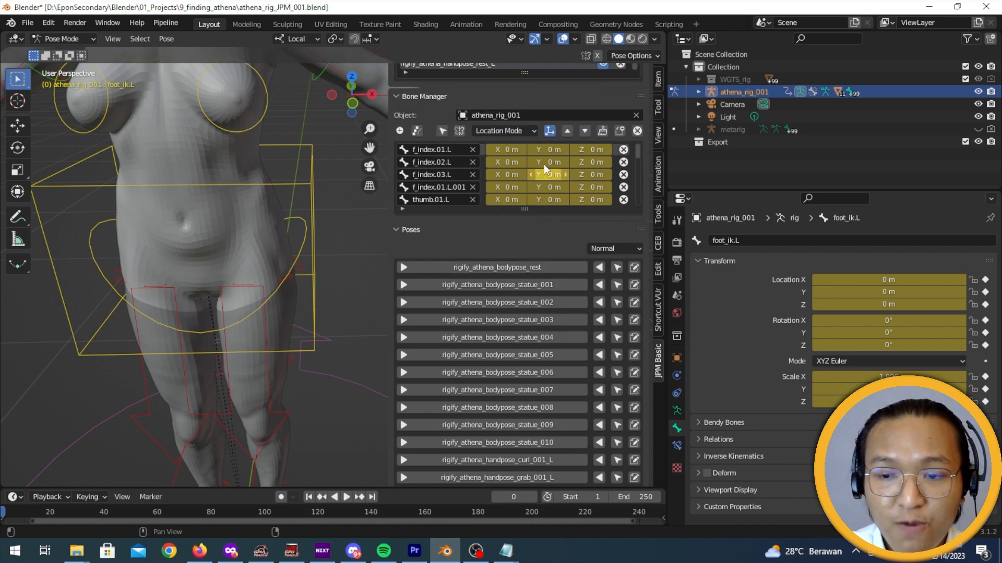
{"action": "scroll", "coordinate": [572, 181], "scroll_direction": "down", "scroll_amount": 5}
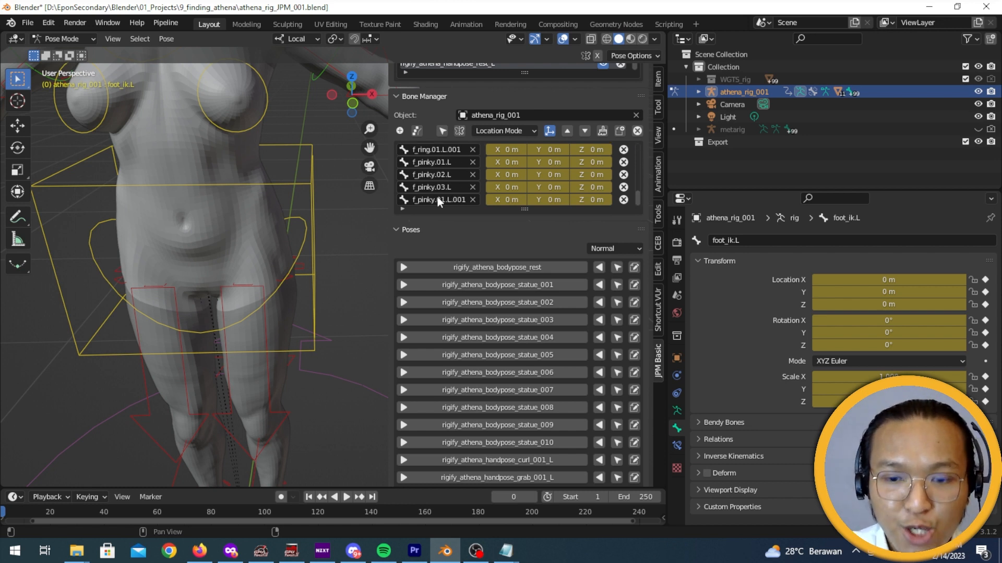
{"action": "middle_click_drag", "start_coordinate": [347, 262], "coordinate": [281, 262]}
{"action": "scroll", "coordinate": [281, 263], "scroll_direction": "down", "scroll_amount": 4}
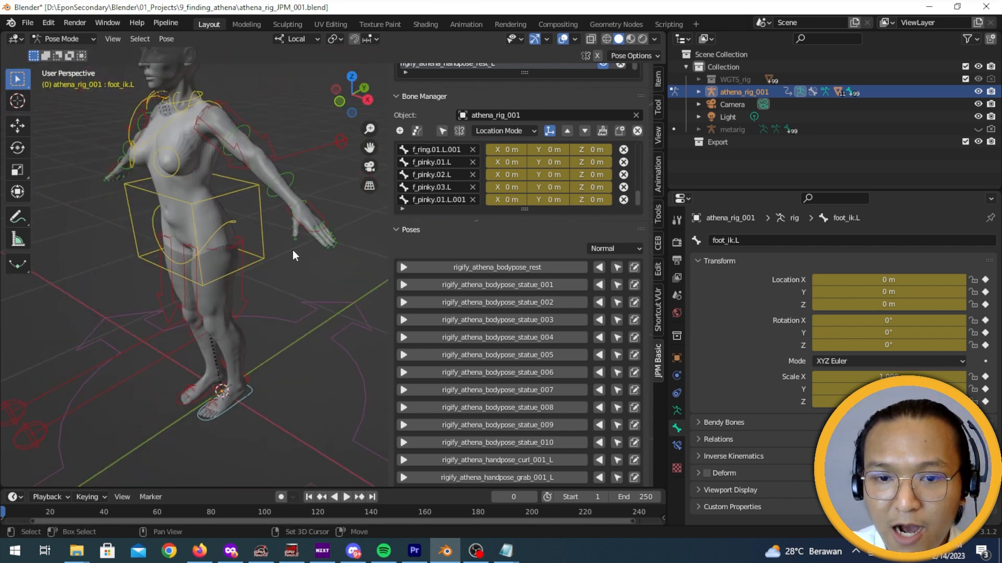
{"action": "scroll", "coordinate": [519, 230], "scroll_direction": "down", "scroll_amount": 4}
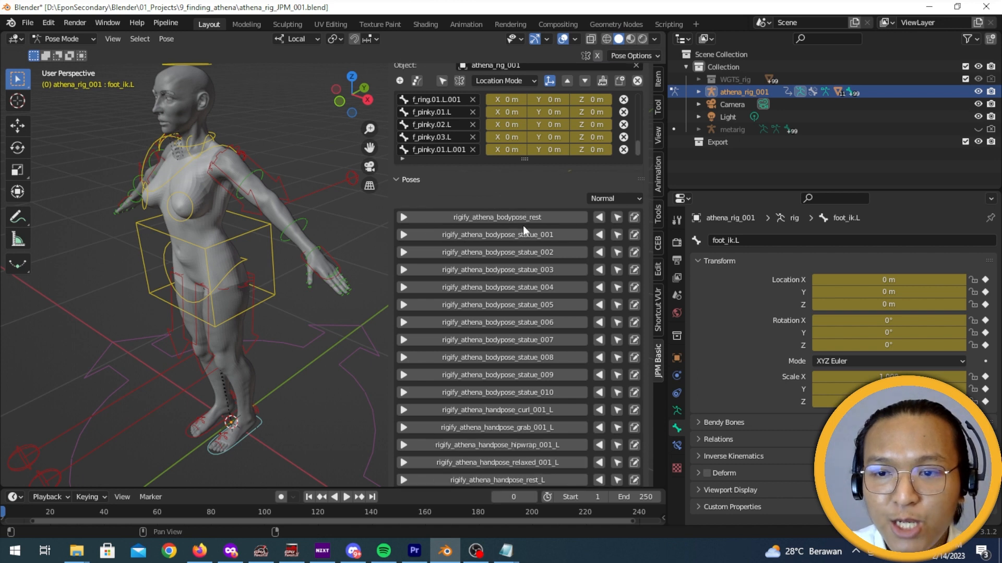
Set the pose load mode to Subtractive and check the left finger bones listed in the Bone Manager.
{"action": "left_click", "coordinate": [605, 197]}
{"action": "left_click", "coordinate": [614, 241]}
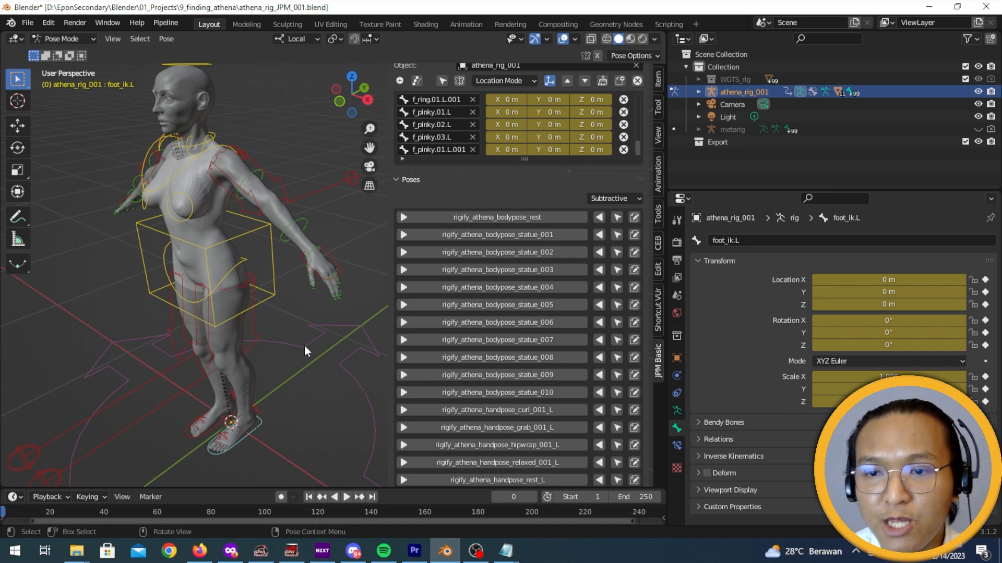
{"action": "scroll", "coordinate": [302, 145], "scroll_direction": "down", "scroll_amount": 1}
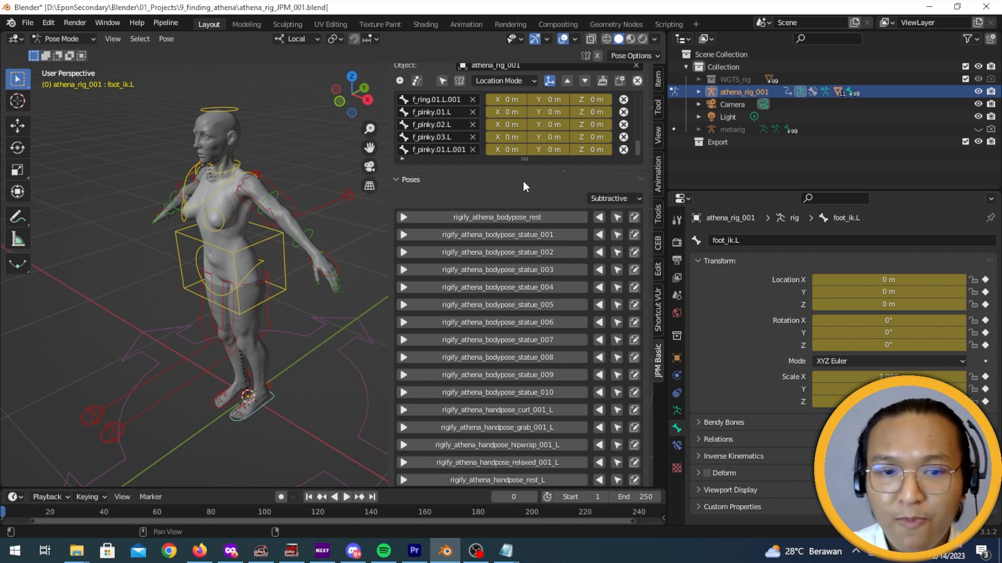
{"action": "scroll", "coordinate": [518, 182], "scroll_direction": "up", "scroll_amount": 3}
{"action": "left_click_drag", "start_coordinate": [636, 223], "coordinate": [639, 173]}
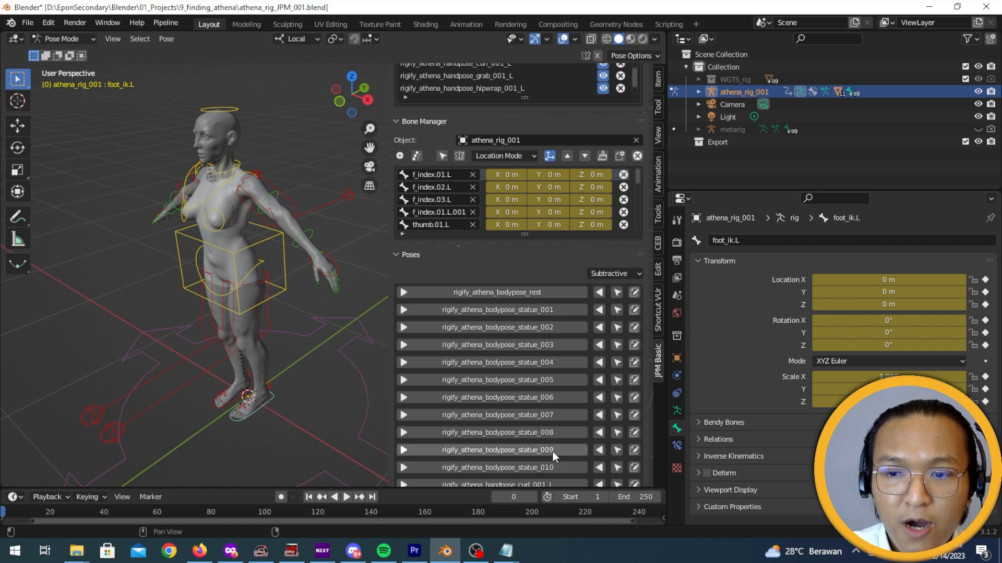
{"action": "scroll", "coordinate": [440, 204], "scroll_direction": "down", "scroll_amount": 4}
{"action": "scroll", "coordinate": [439, 204], "scroll_direction": "down", "scroll_amount": 5}
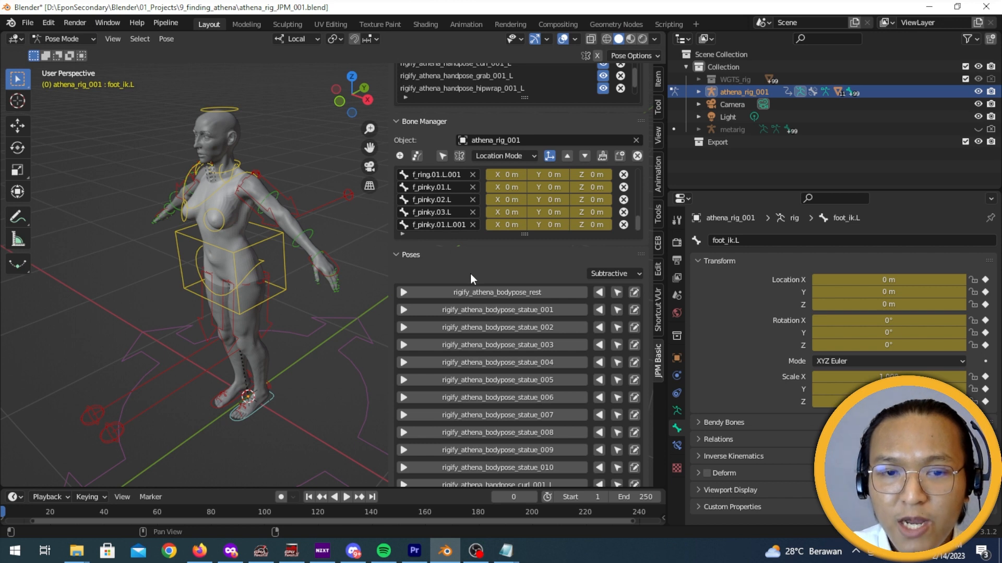
Apply rigify_athena_bodypose_rest and body poses statue_001 through statue_010 one after another in Subtractive load mode.
{"action": "left_click", "coordinate": [479, 291]}
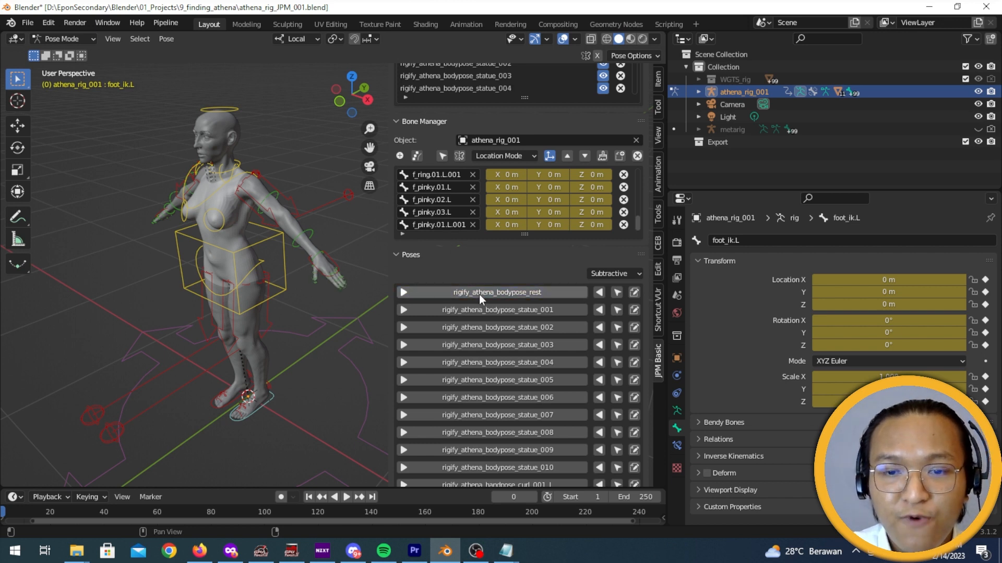
{"action": "left_click", "coordinate": [482, 310]}
{"action": "left_click", "coordinate": [490, 326]}
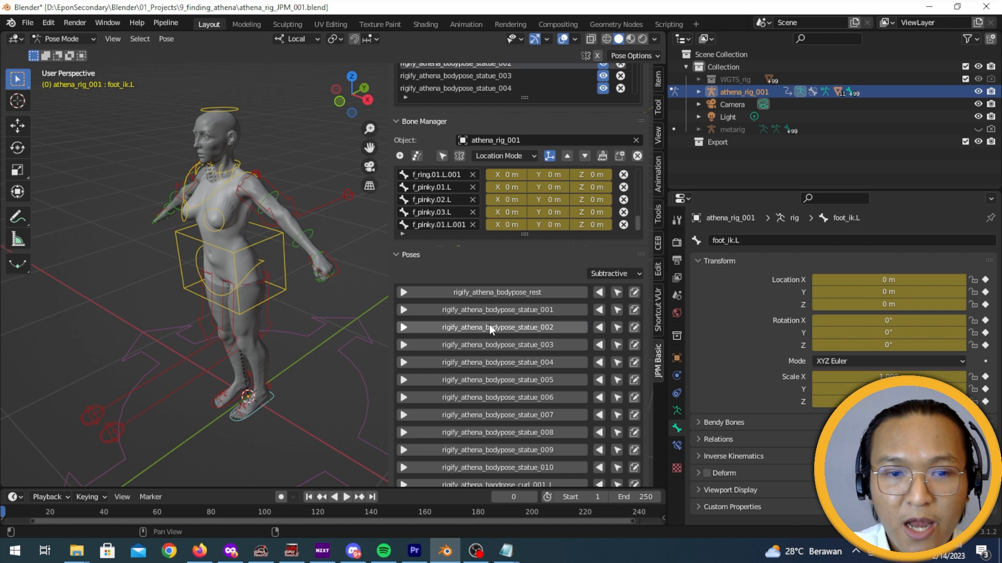
{"action": "left_click", "coordinate": [499, 348]}
{"action": "left_click", "coordinate": [501, 361]}
{"action": "left_click", "coordinate": [505, 376]}
{"action": "left_click", "coordinate": [512, 395]}
{"action": "left_click", "coordinate": [513, 413]}
{"action": "left_click", "coordinate": [516, 430]}
{"action": "left_click", "coordinate": [518, 447]}
{"action": "left_click", "coordinate": [524, 463]}
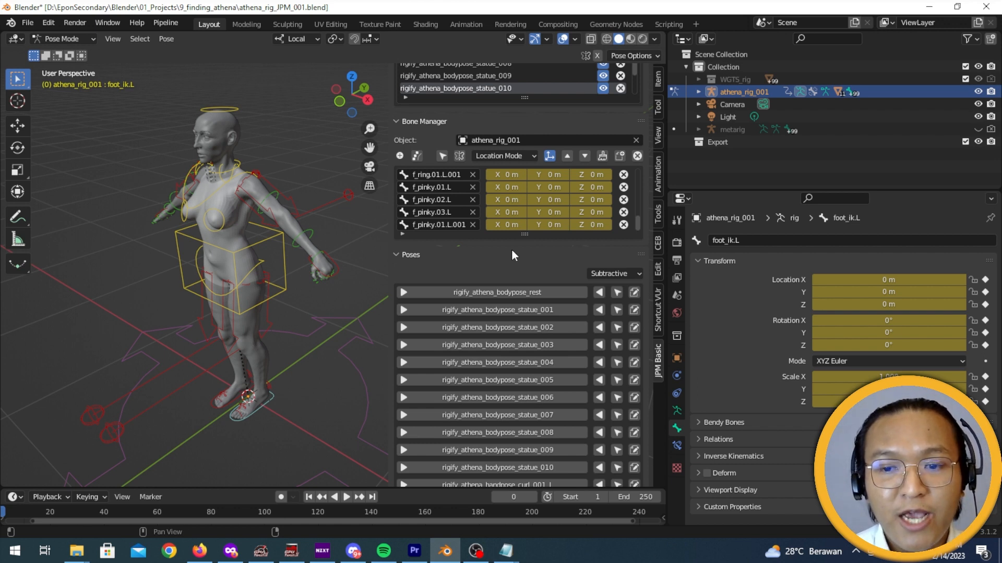
{"action": "scroll", "coordinate": [510, 248], "scroll_direction": "down", "scroll_amount": 2}
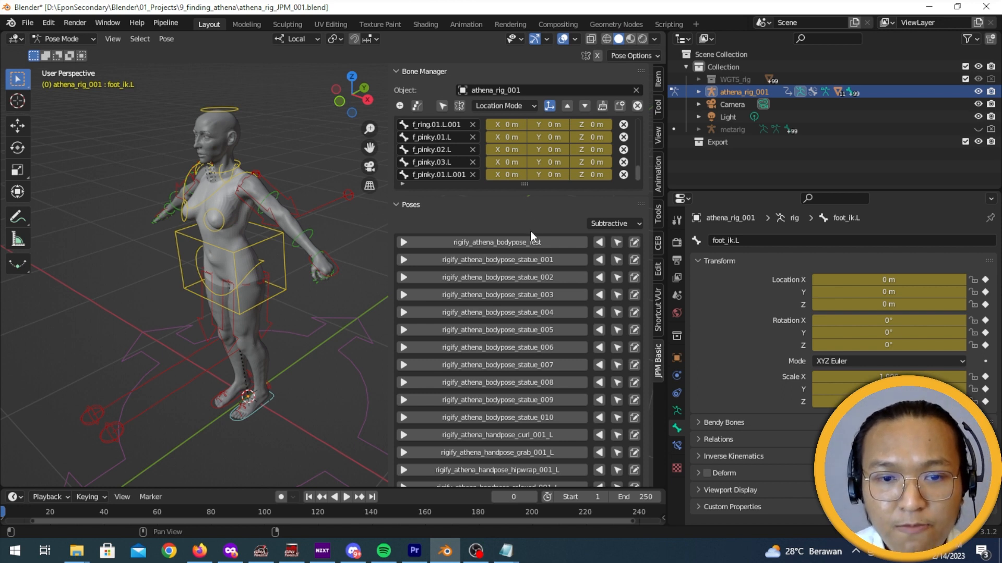
Load body pose statue_009 in Normal load mode and check the end of the Bone Manager list for the right finger bones.
{"action": "left_click", "coordinate": [612, 225]}
{"action": "left_click", "coordinate": [611, 237]}
{"action": "left_click", "coordinate": [561, 402]}
{"action": "left_click_drag", "start_coordinate": [638, 126], "coordinate": [639, 179]}
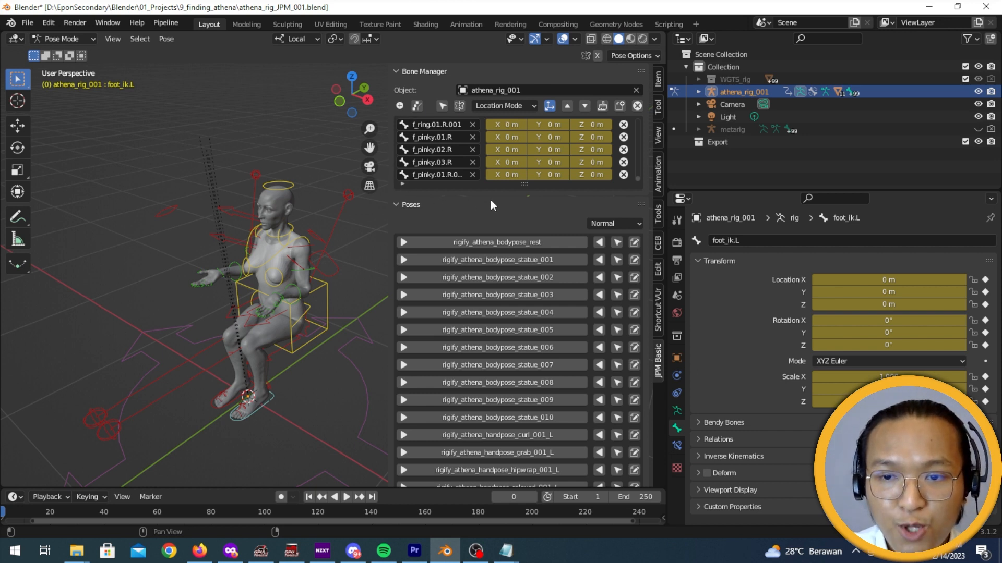
Return the rig to its rest position with rigify_athena_bodypose_rest in Normal load mode.
{"action": "left_click", "coordinate": [517, 242]}
{"action": "scroll", "coordinate": [534, 315], "scroll_direction": "down", "scroll_amount": 2}
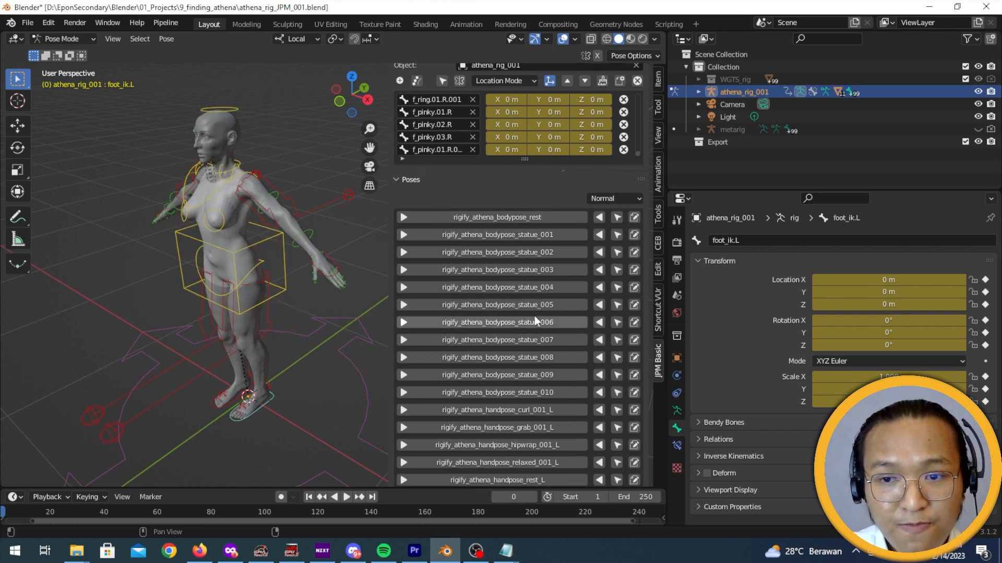
{"action": "scroll", "coordinate": [533, 339], "scroll_direction": "down", "scroll_amount": 2}
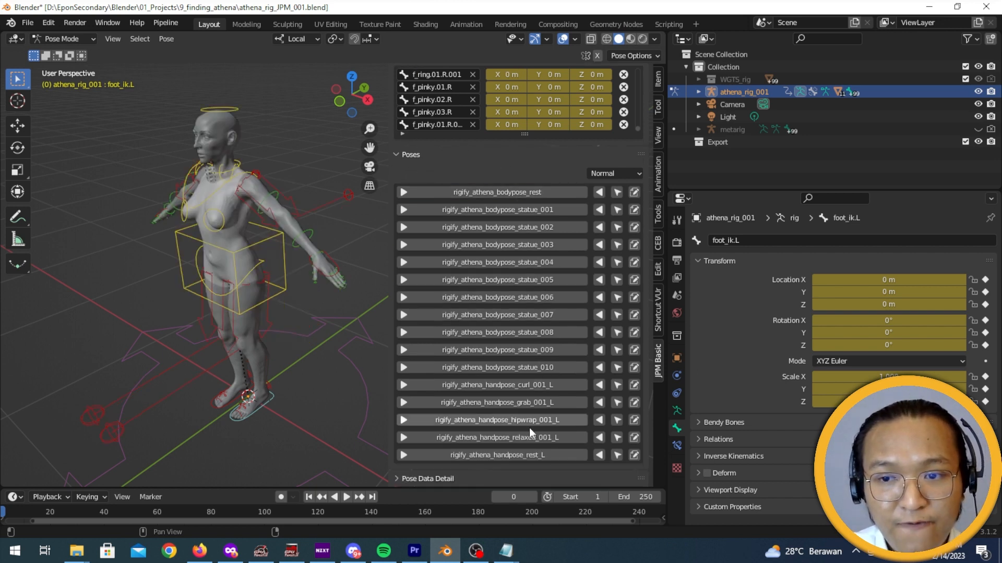
Switch the load mode to Subtractive and apply body poses statue_009, statue_010 and statue_009 again.
{"action": "left_click", "coordinate": [617, 174]}
{"action": "left_click", "coordinate": [619, 217]}
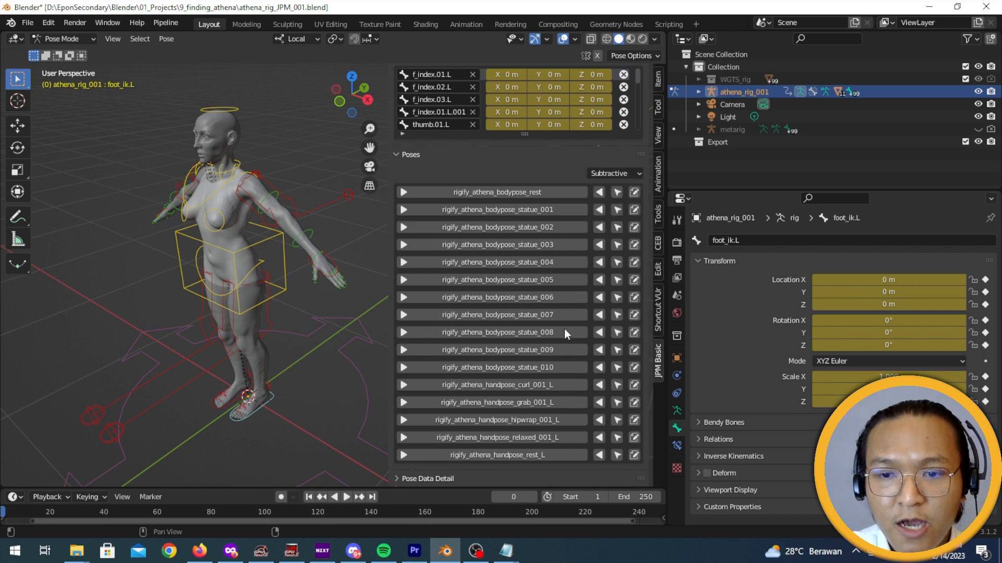
{"action": "left_click", "coordinate": [557, 350]}
{"action": "left_click", "coordinate": [557, 366]}
{"action": "left_click", "coordinate": [560, 350]}
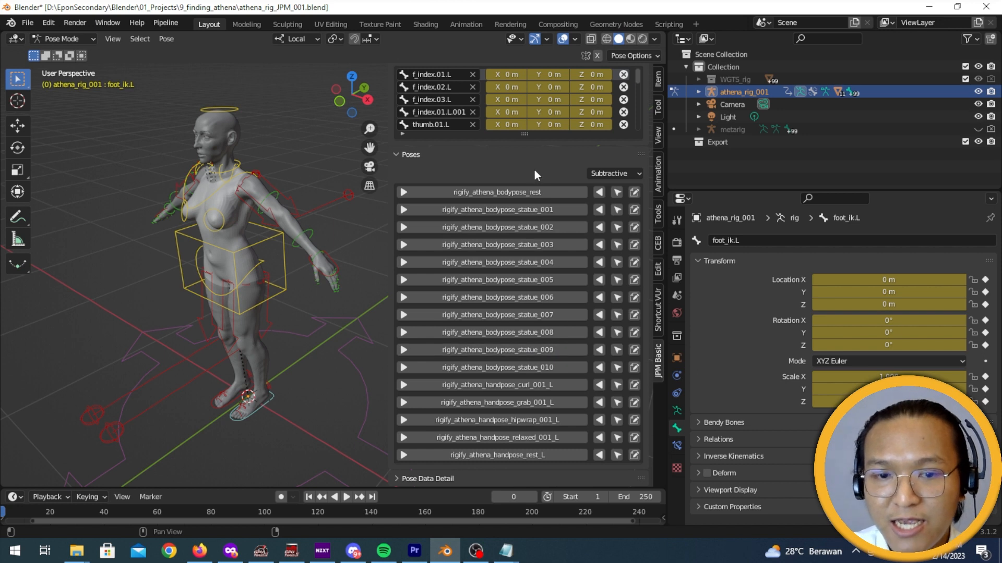
Switch the load mode to Additive and load rigify_athena_bodypose_rest, statue_006 and statue_009 in turn.
{"action": "scroll", "coordinate": [530, 209], "scroll_direction": "up", "scroll_amount": 2}
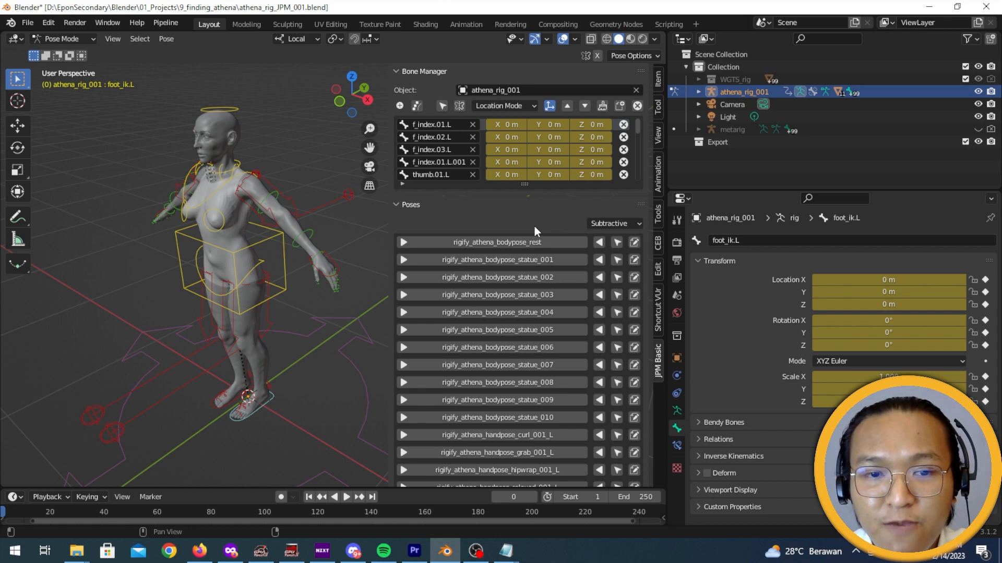
{"action": "left_click", "coordinate": [614, 225]}
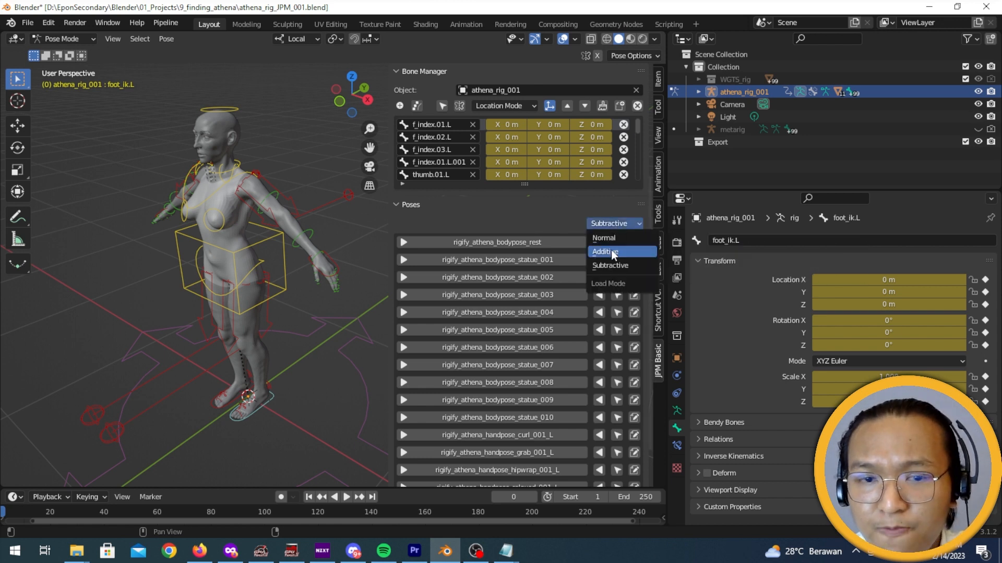
{"action": "left_click", "coordinate": [612, 250]}
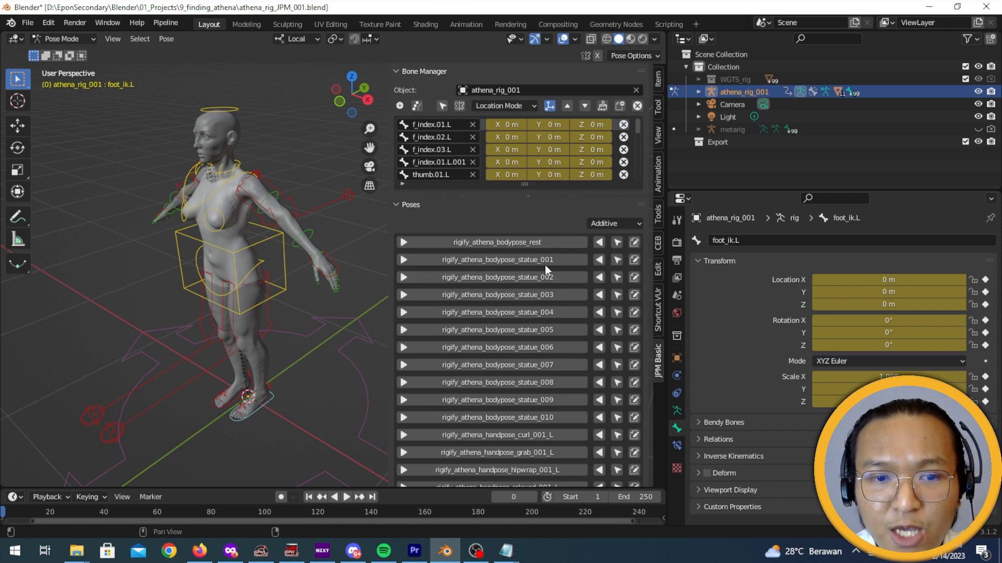
{"action": "left_click", "coordinate": [547, 243]}
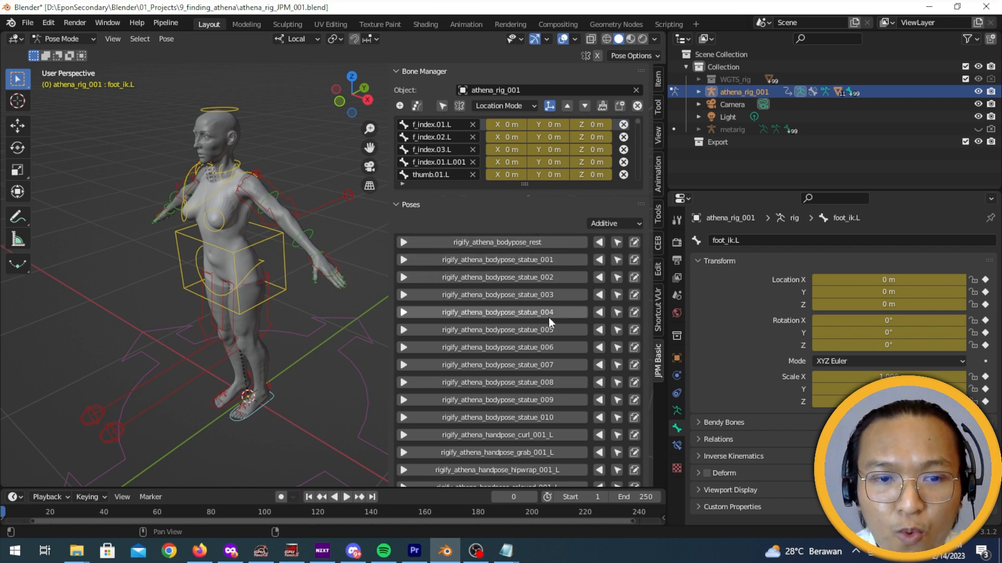
{"action": "left_click", "coordinate": [548, 348]}
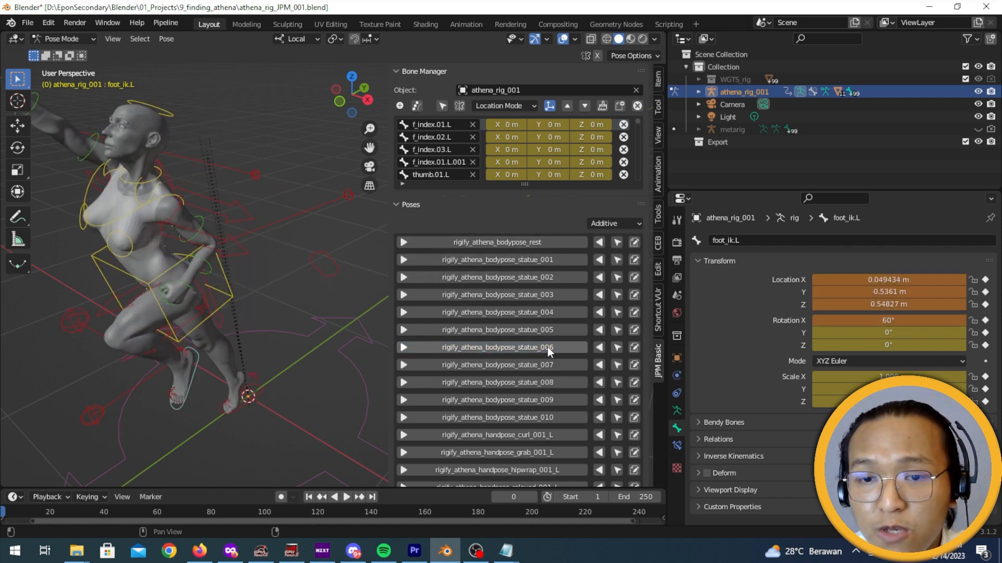
{"action": "left_click", "coordinate": [551, 399]}
{"action": "scroll", "coordinate": [551, 399], "scroll_direction": "down", "scroll_amount": 1}
{"action": "left_click", "coordinate": [554, 412]}
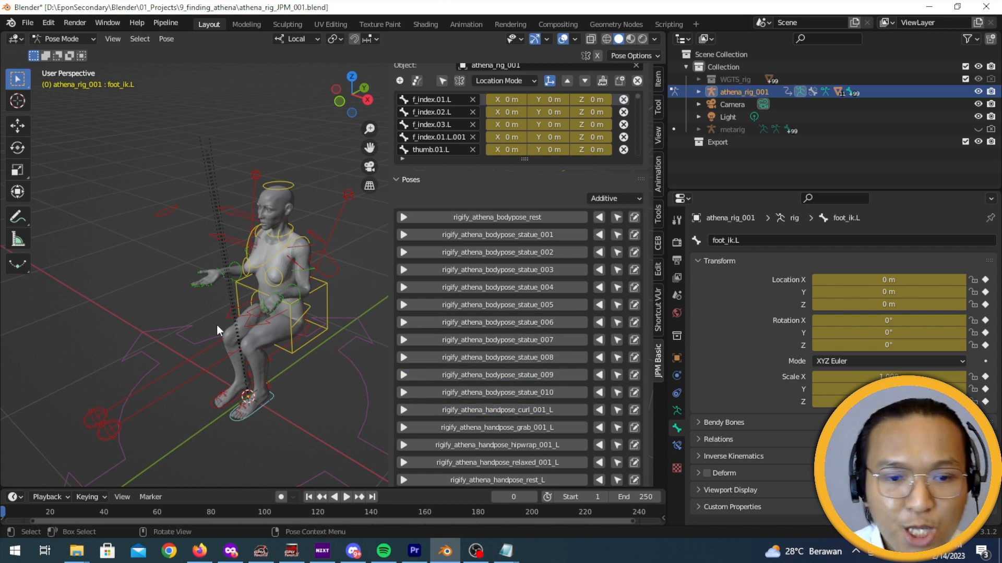
Load rigify_athena_bodypose_rest in Normal load mode, then set the load mode to Subtractive.
{"action": "left_click", "coordinate": [592, 197]}
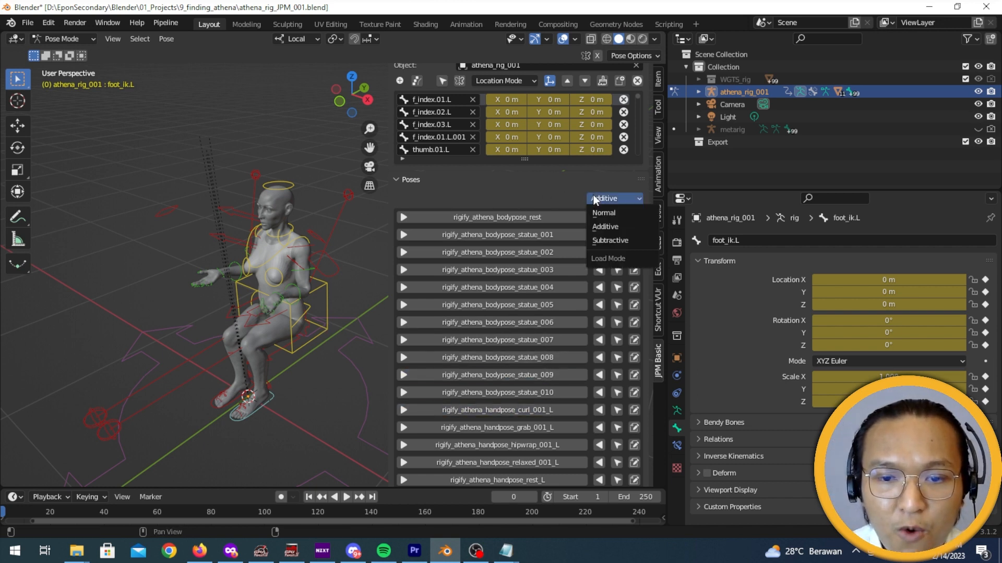
{"action": "left_click", "coordinate": [602, 241]}
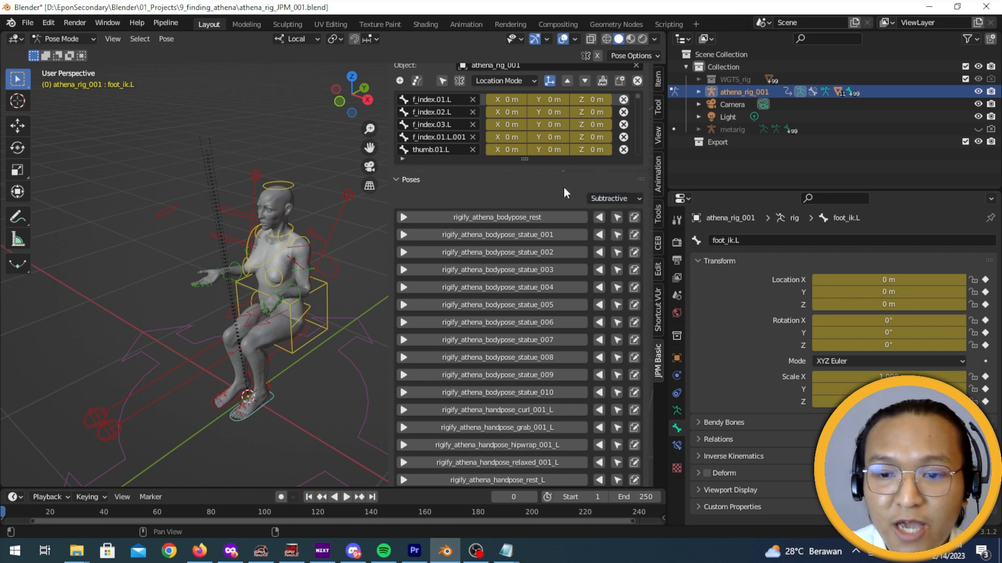
{"action": "left_click", "coordinate": [589, 197]}
{"action": "left_click", "coordinate": [595, 212]}
{"action": "left_click", "coordinate": [570, 217]}
{"action": "scroll", "coordinate": [565, 204], "scroll_direction": "down", "scroll_amount": 1}
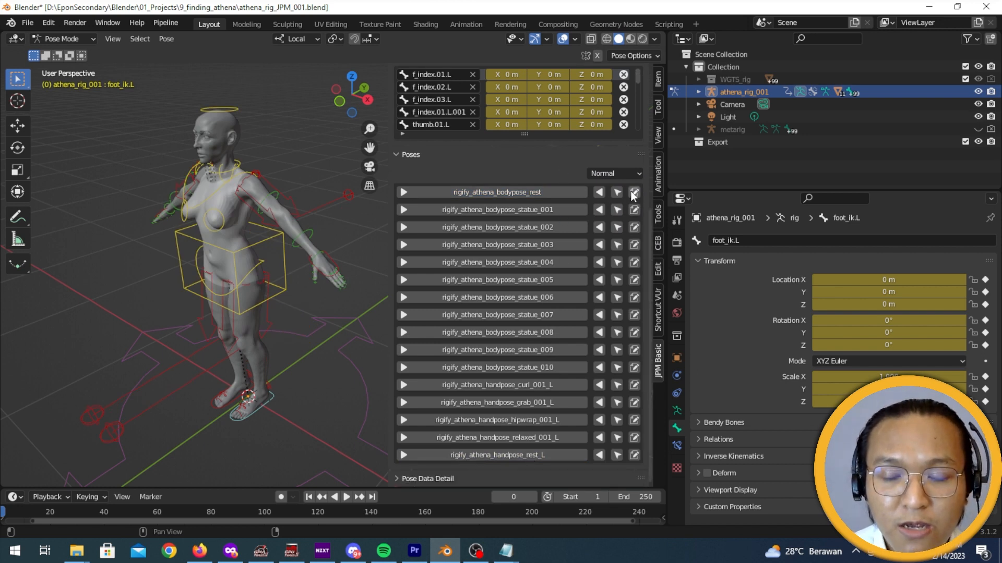
{"action": "left_click", "coordinate": [629, 173]}
{"action": "left_click", "coordinate": [626, 216]}
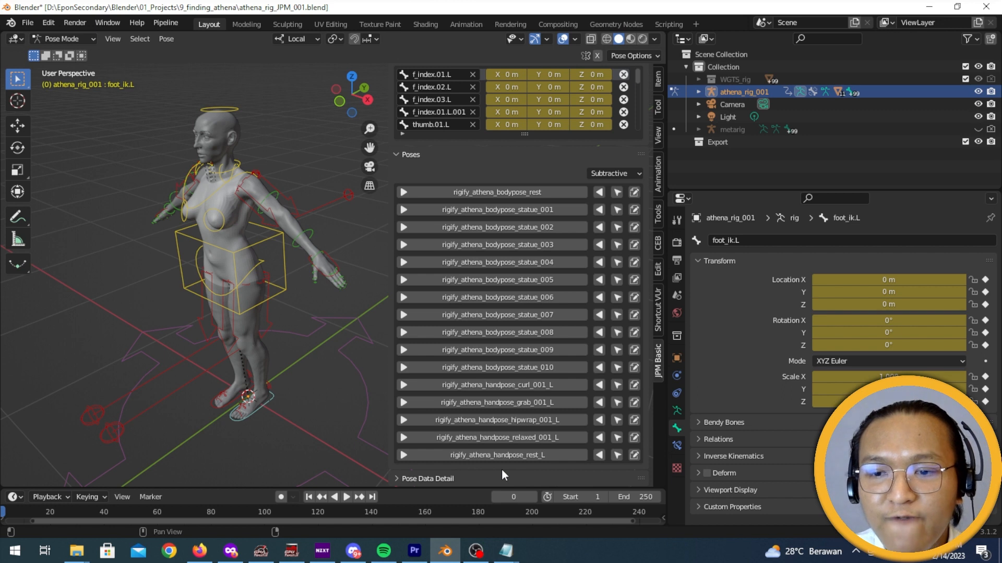
Switch the load mode to Normal and load rigify_athena_bodypose_rest and body poses statue_001 through statue_010 one by one.
{"action": "left_click", "coordinate": [602, 176]}
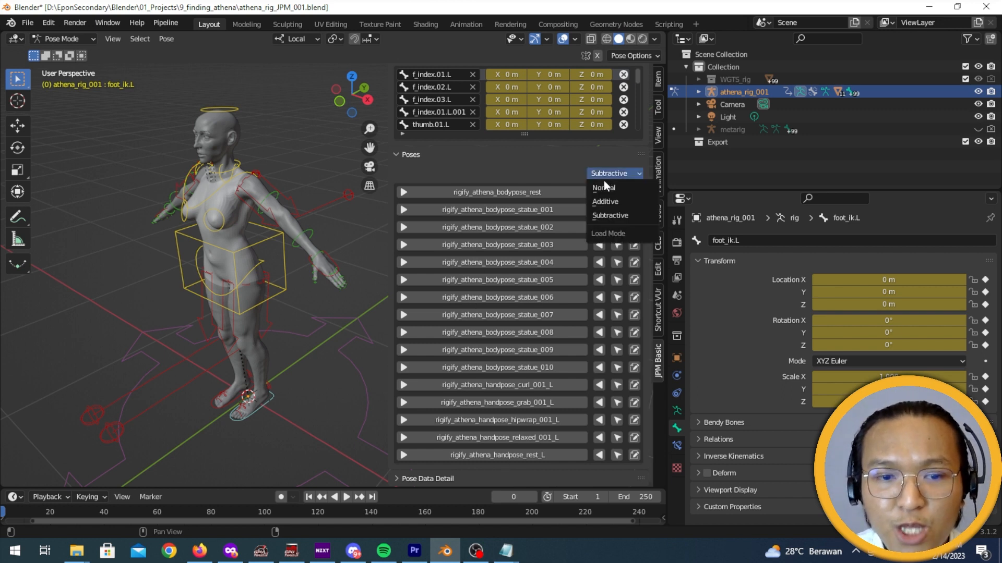
{"action": "left_click", "coordinate": [604, 185]}
{"action": "left_click", "coordinate": [576, 192]}
{"action": "left_click", "coordinate": [570, 205]}
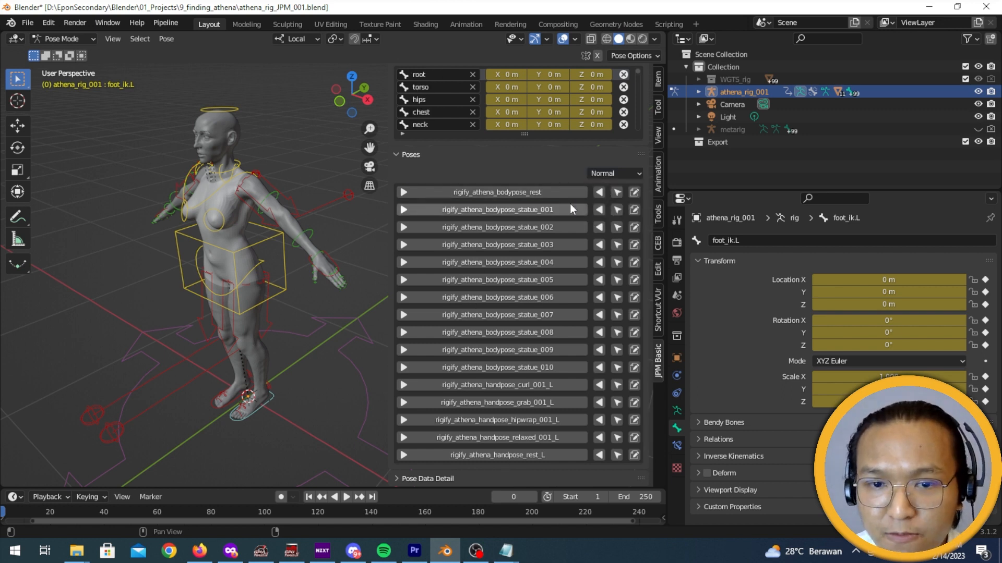
{"action": "left_click", "coordinate": [566, 228]}
{"action": "left_click", "coordinate": [566, 244]}
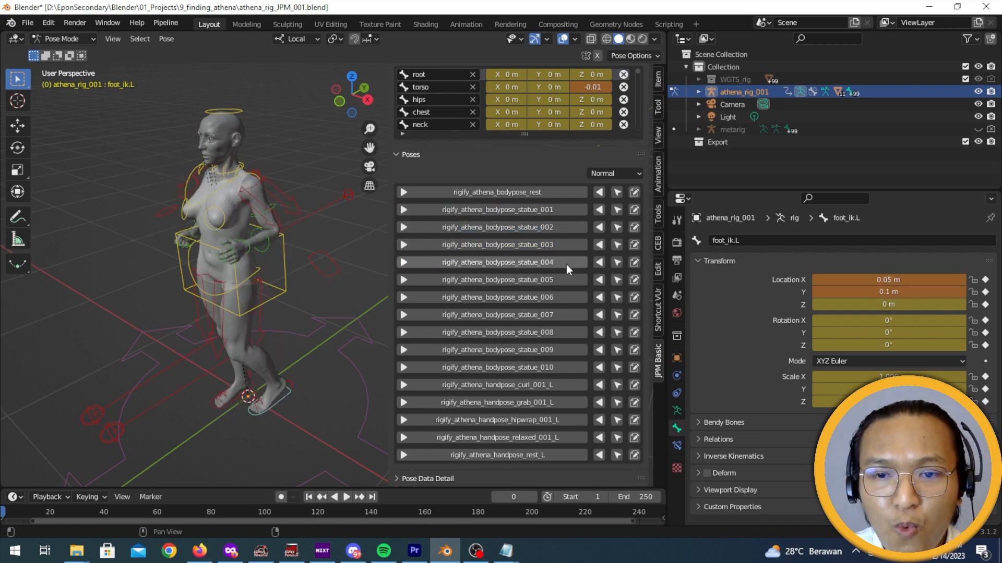
{"action": "left_click", "coordinate": [566, 264]}
{"action": "left_click", "coordinate": [564, 280]}
{"action": "left_click", "coordinate": [563, 297]}
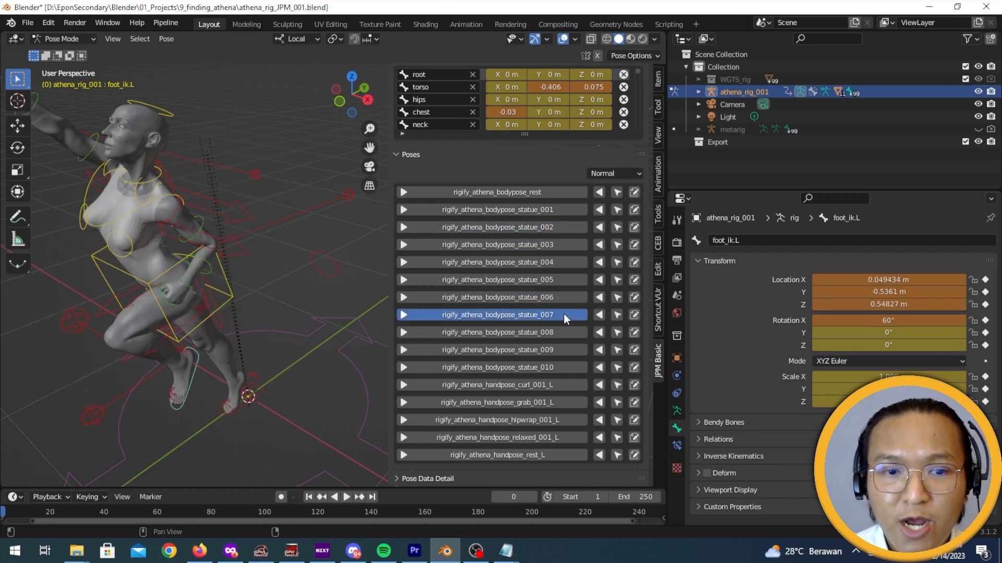
{"action": "left_click", "coordinate": [564, 315]}
{"action": "left_click", "coordinate": [563, 332]}
{"action": "left_click", "coordinate": [561, 349]}
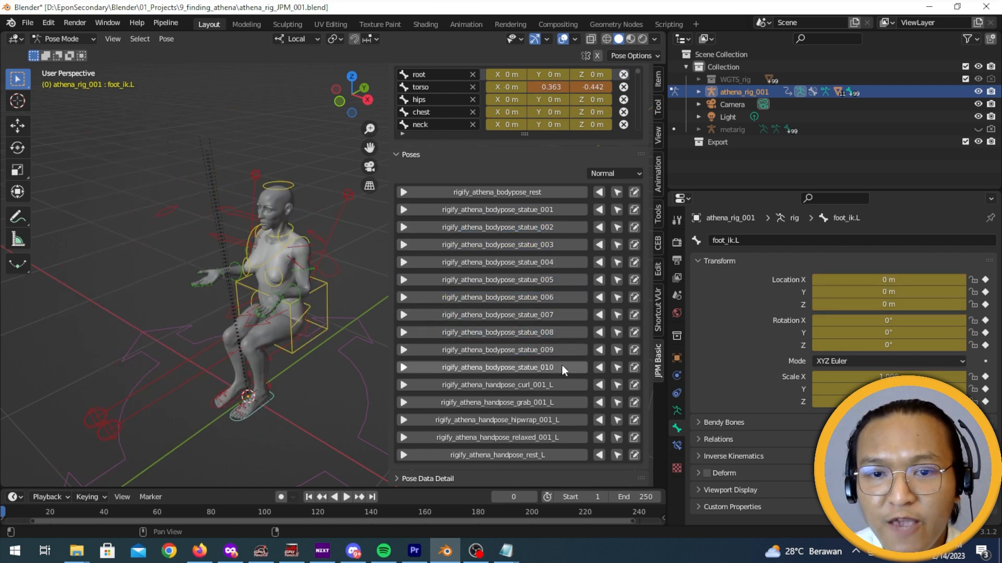
{"action": "left_click", "coordinate": [561, 364]}
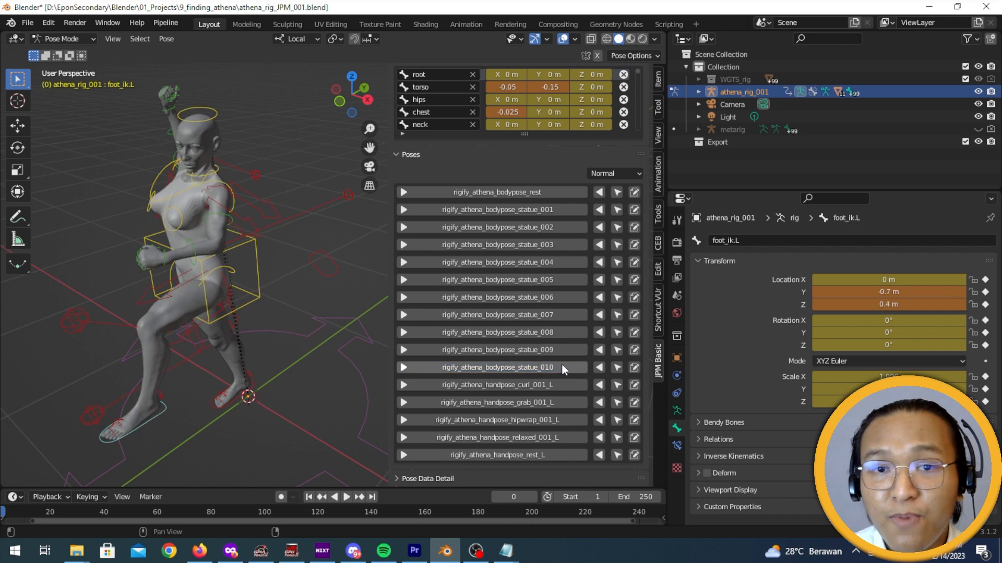
Load rigify_athena_bodypose_rest and handpose_rest_L in Normal mode, then apply body pose statue_010 in Subtractive load mode.
{"action": "left_click", "coordinate": [562, 189]}
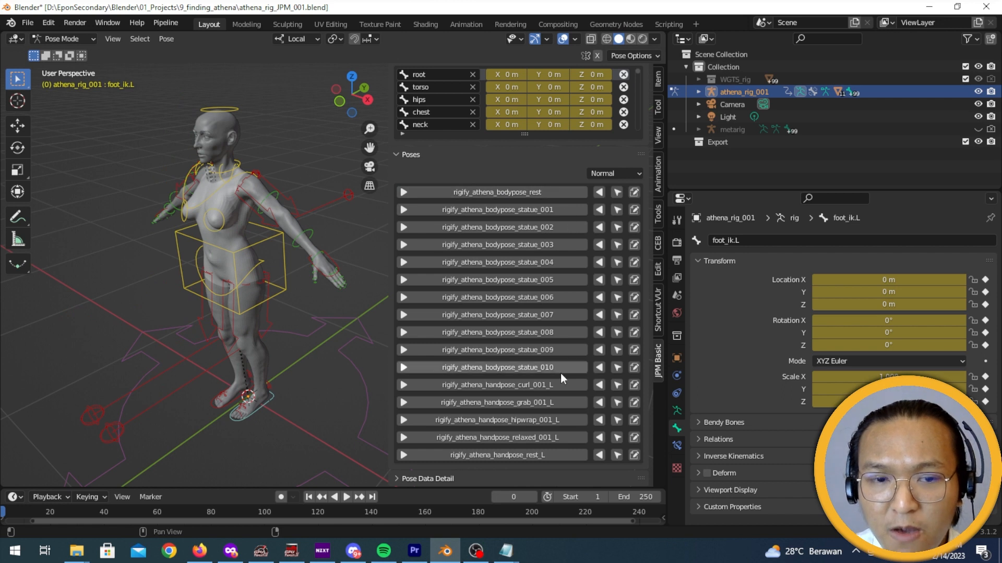
{"action": "left_click", "coordinate": [551, 455]}
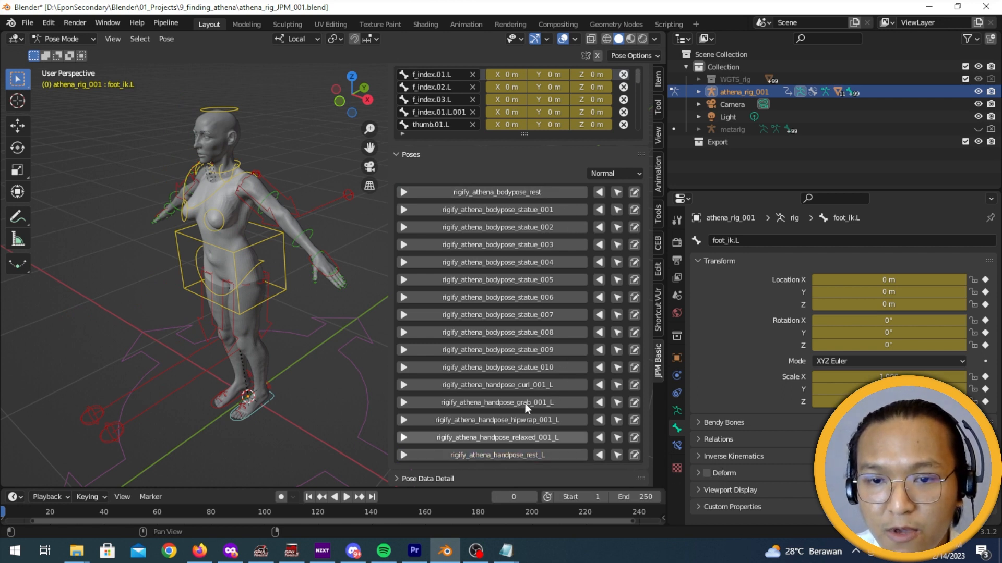
{"action": "left_click", "coordinate": [599, 174]}
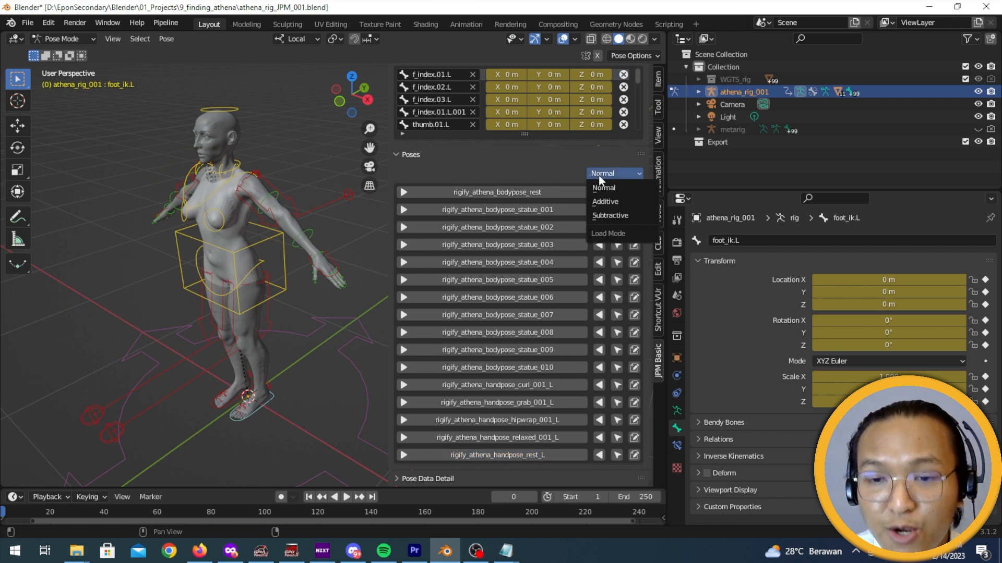
{"action": "left_click", "coordinate": [620, 215]}
{"action": "left_click", "coordinate": [565, 369]}
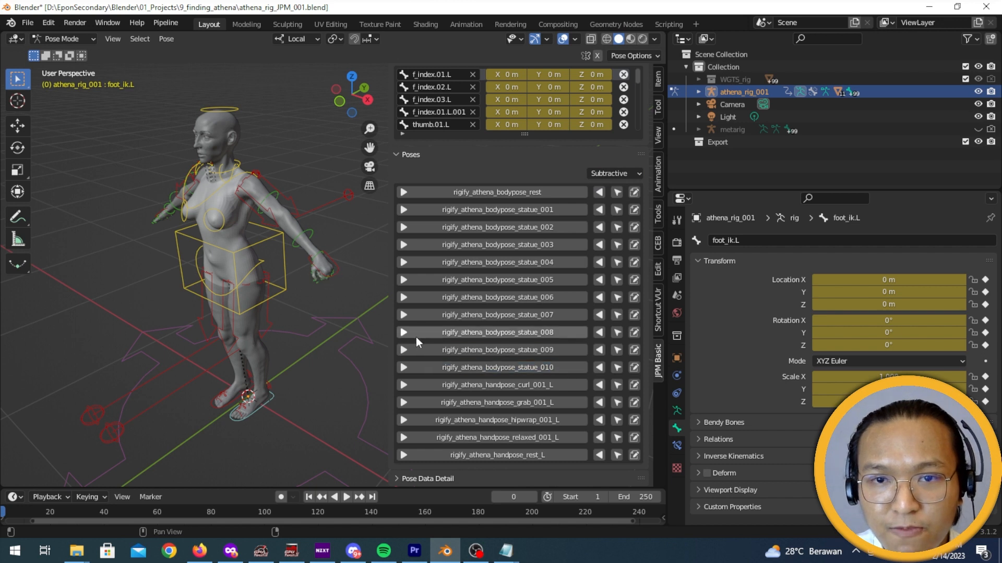